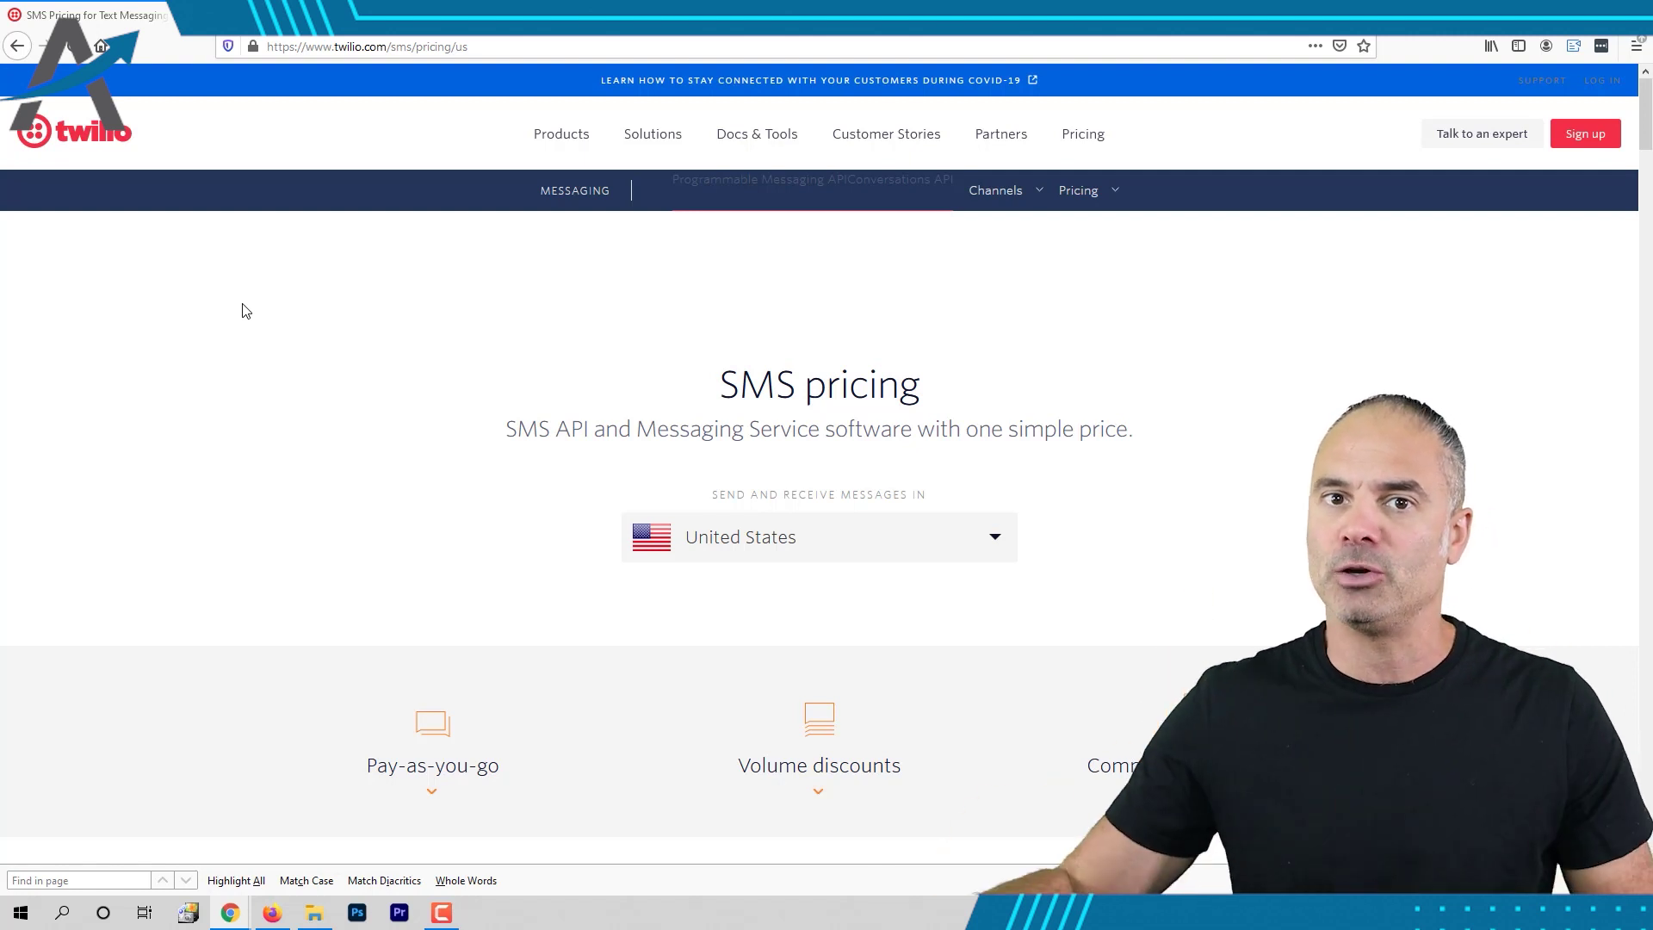
# Step: Scroll to Twilio's Pay-as-you-go SMS table and highlight the $0.0075 local-number text prices
pyautogui.scroll(-10, 530, 379)
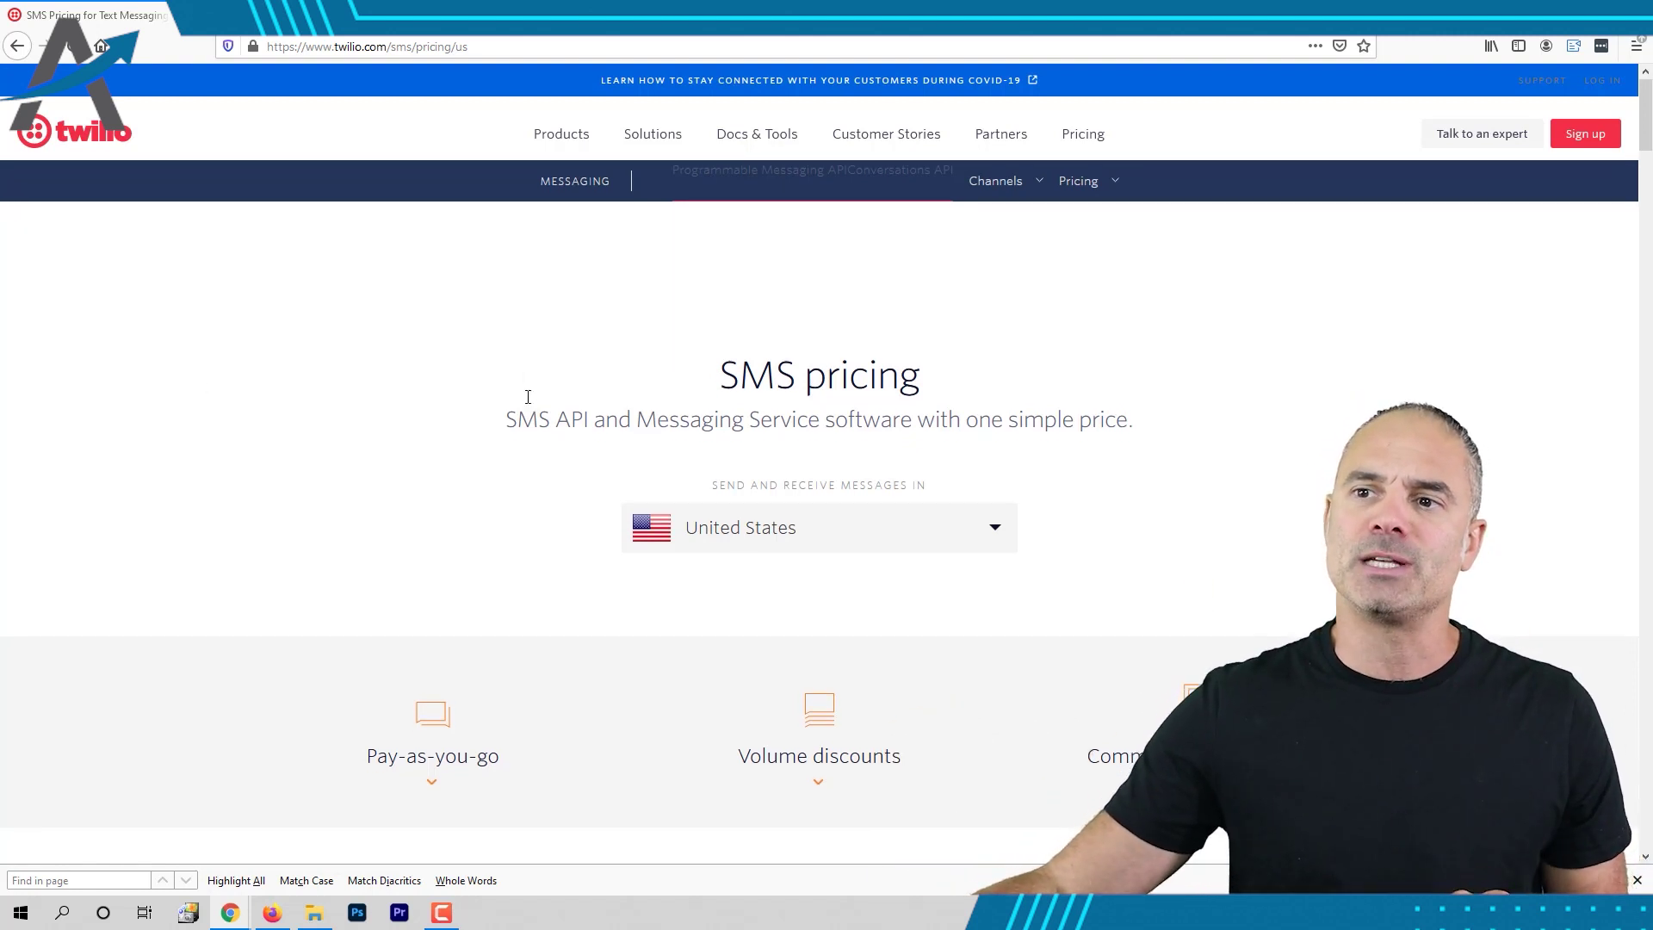
pyautogui.scroll(-2, 795, 515)
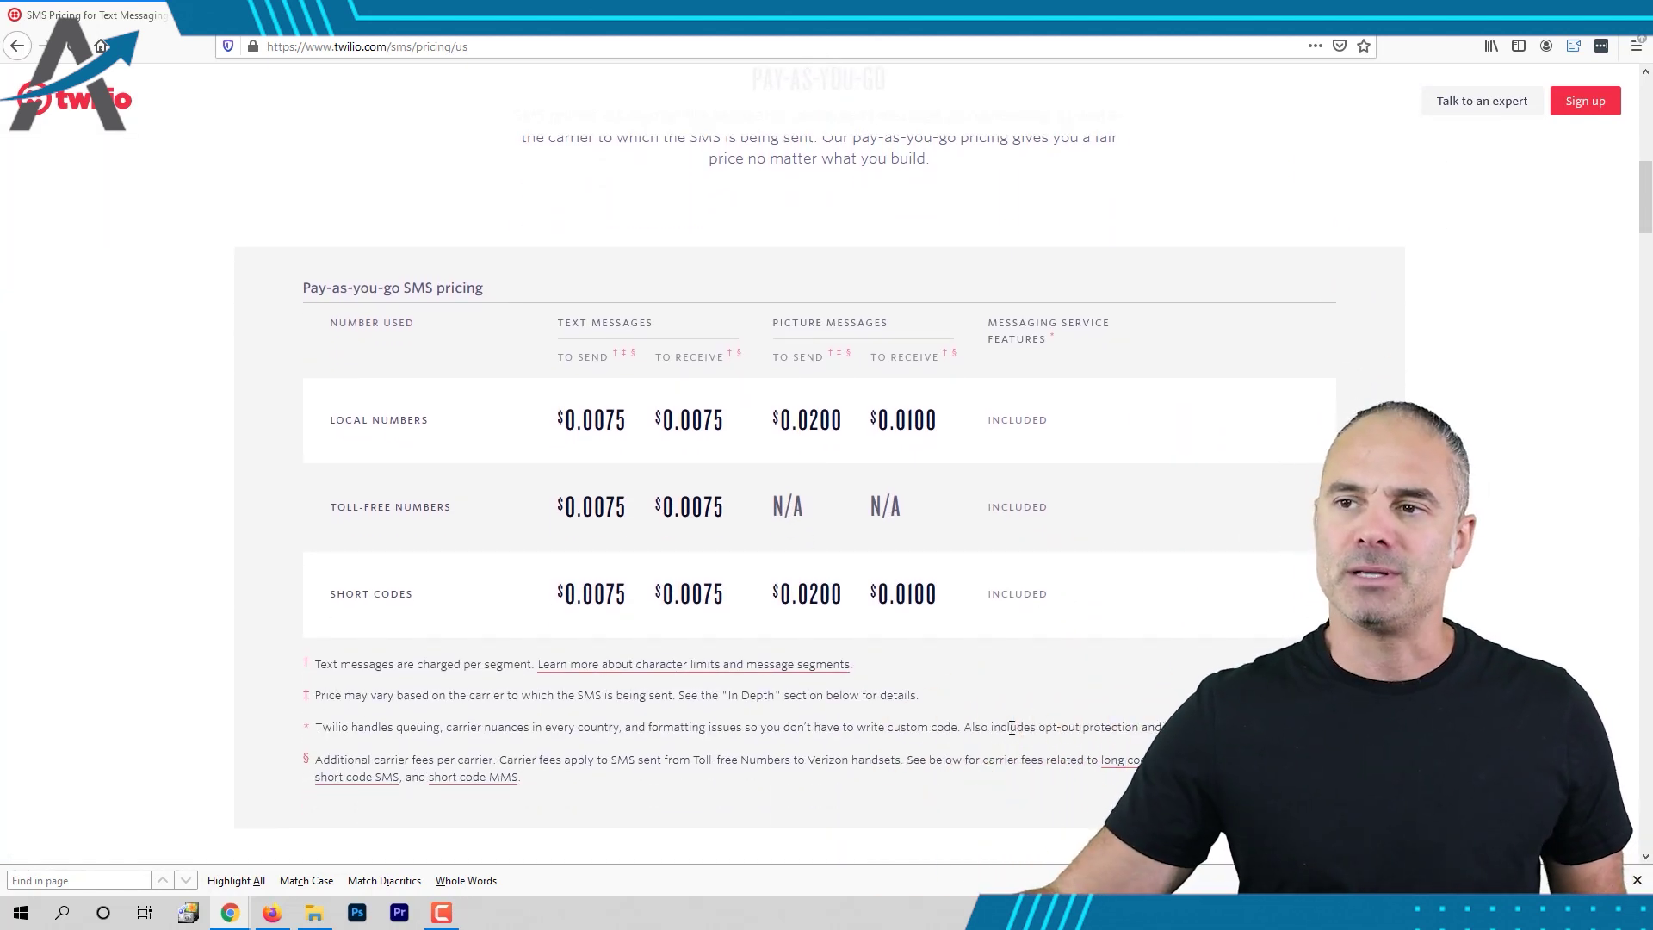
pyautogui.moveTo(559, 422); pyautogui.dragTo(733, 426)
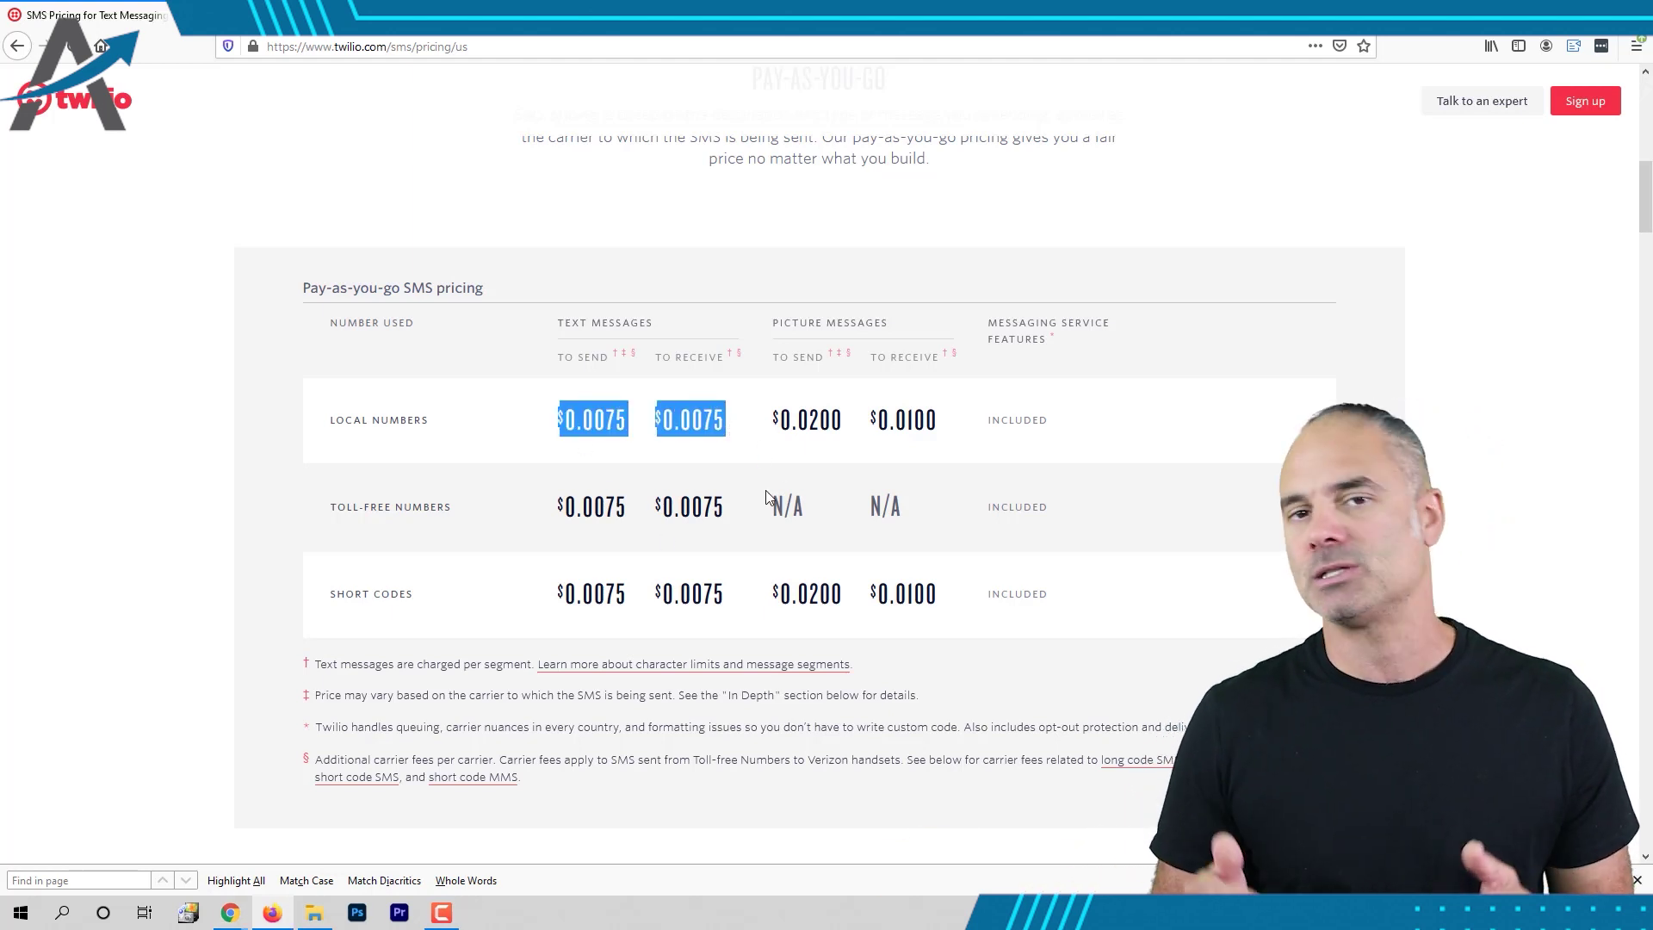
pyautogui.click(721, 449)
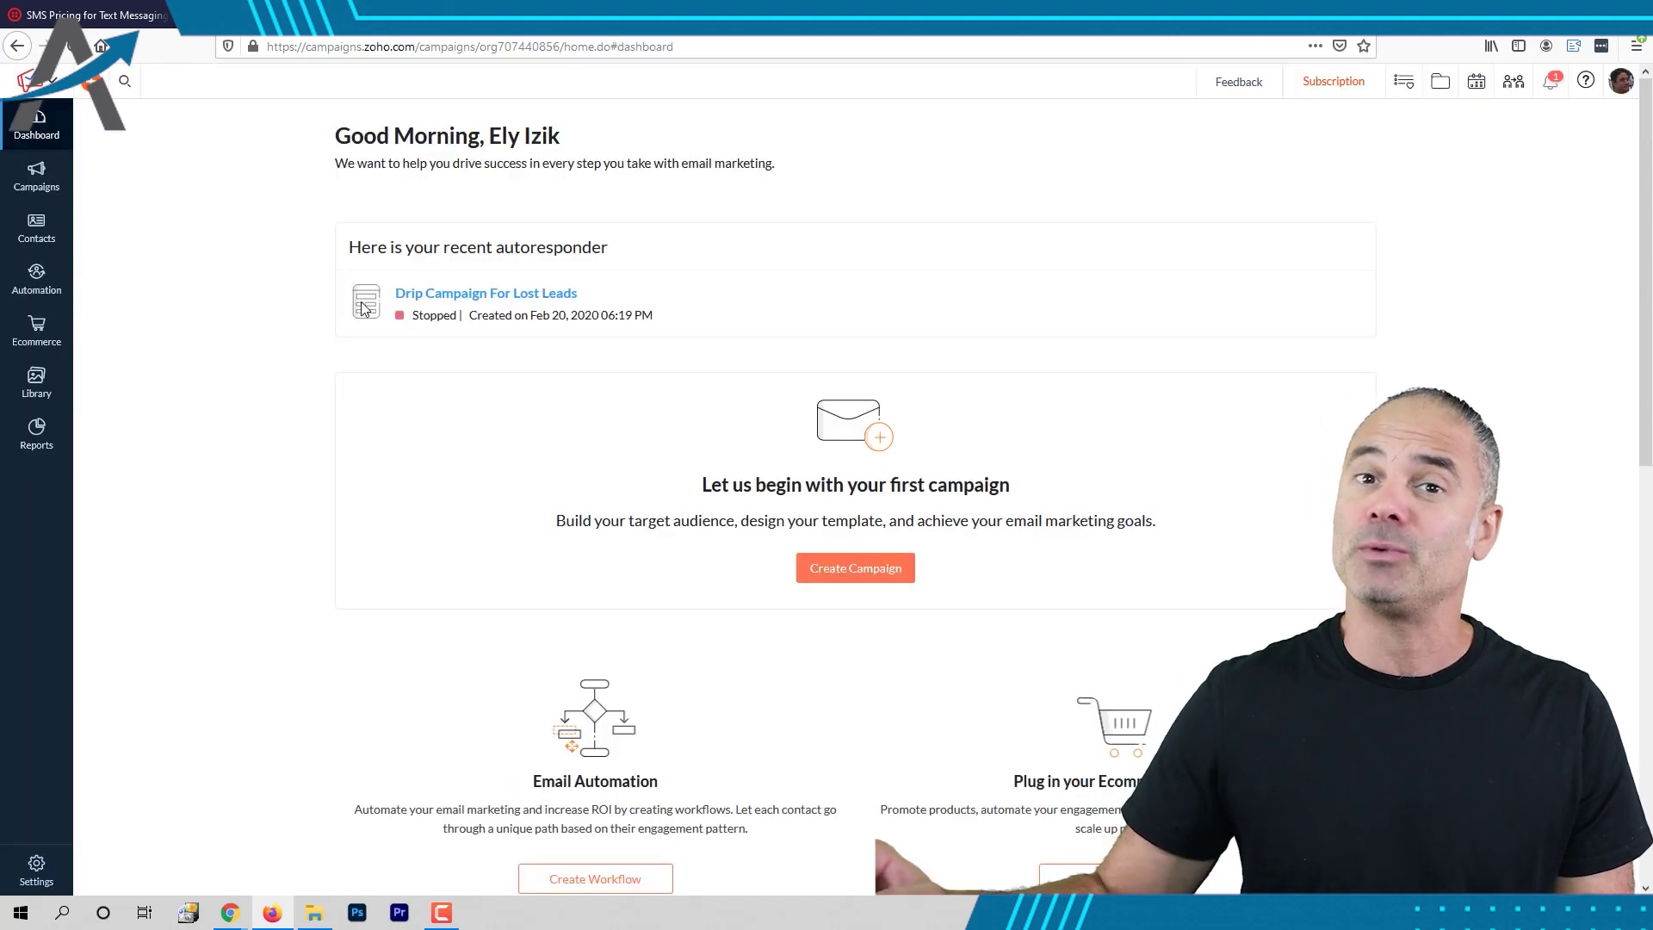
# Step: Reveal the SMS Campaigns option under Campaigns in Zoho Campaigns
pyautogui.moveTo(47, 185)
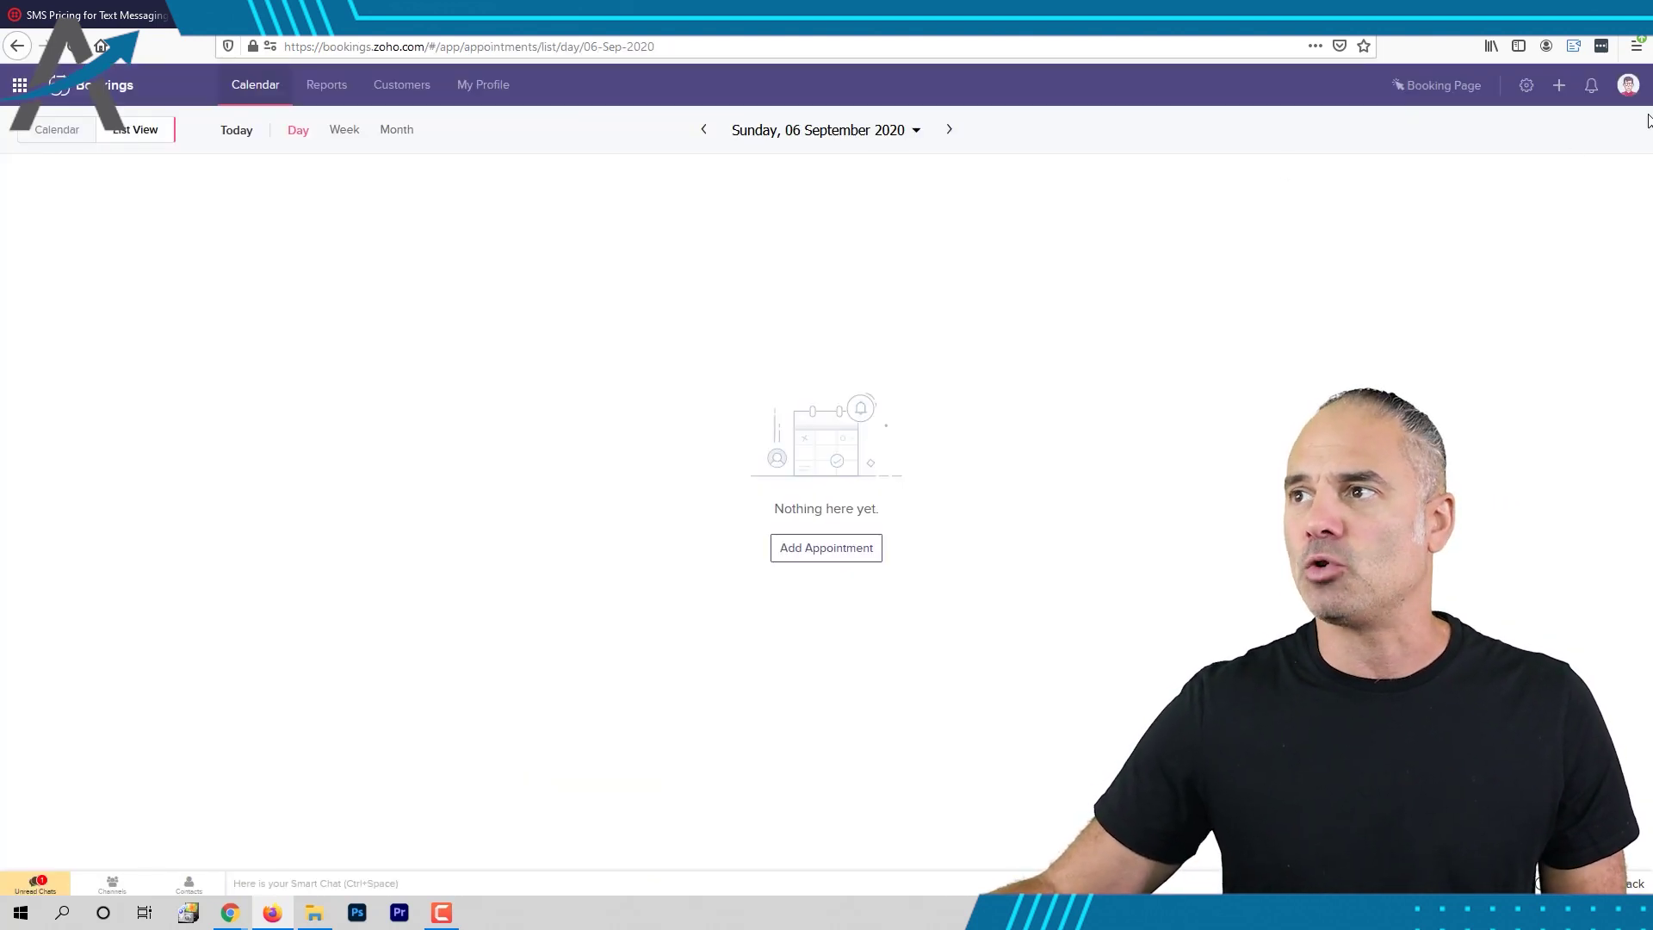
# Step: Review Bookings' SMS notification settings and its Twilio integration
pyautogui.click(1526, 86)
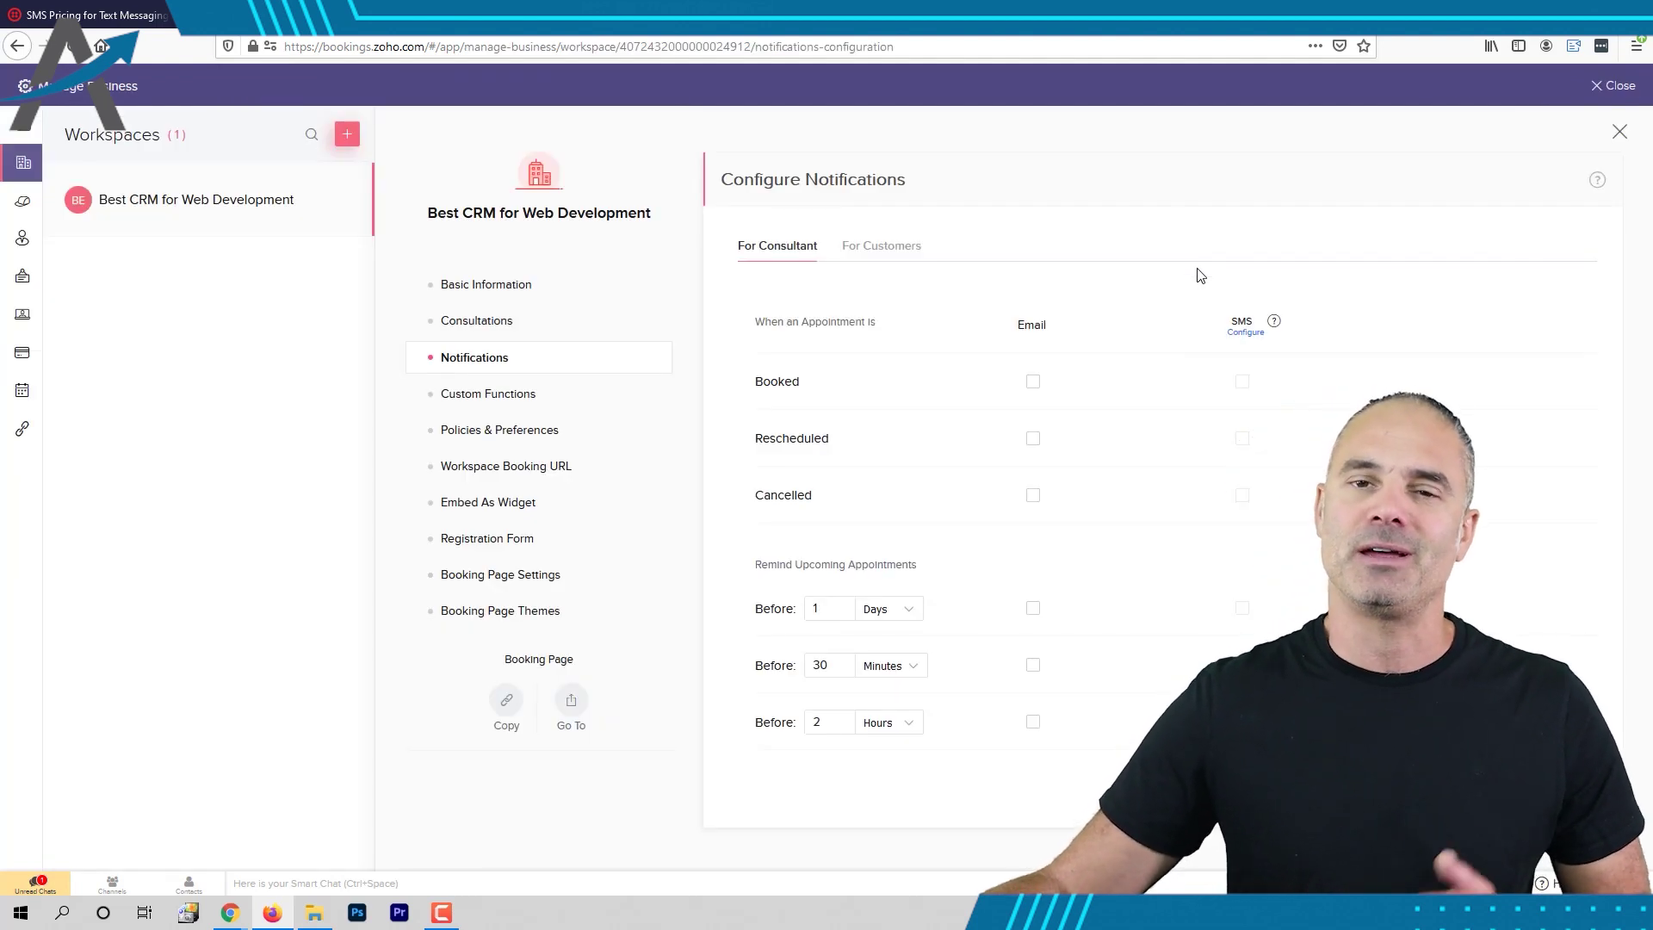
pyautogui.click(1246, 333)
pyautogui.moveTo(638, 301)
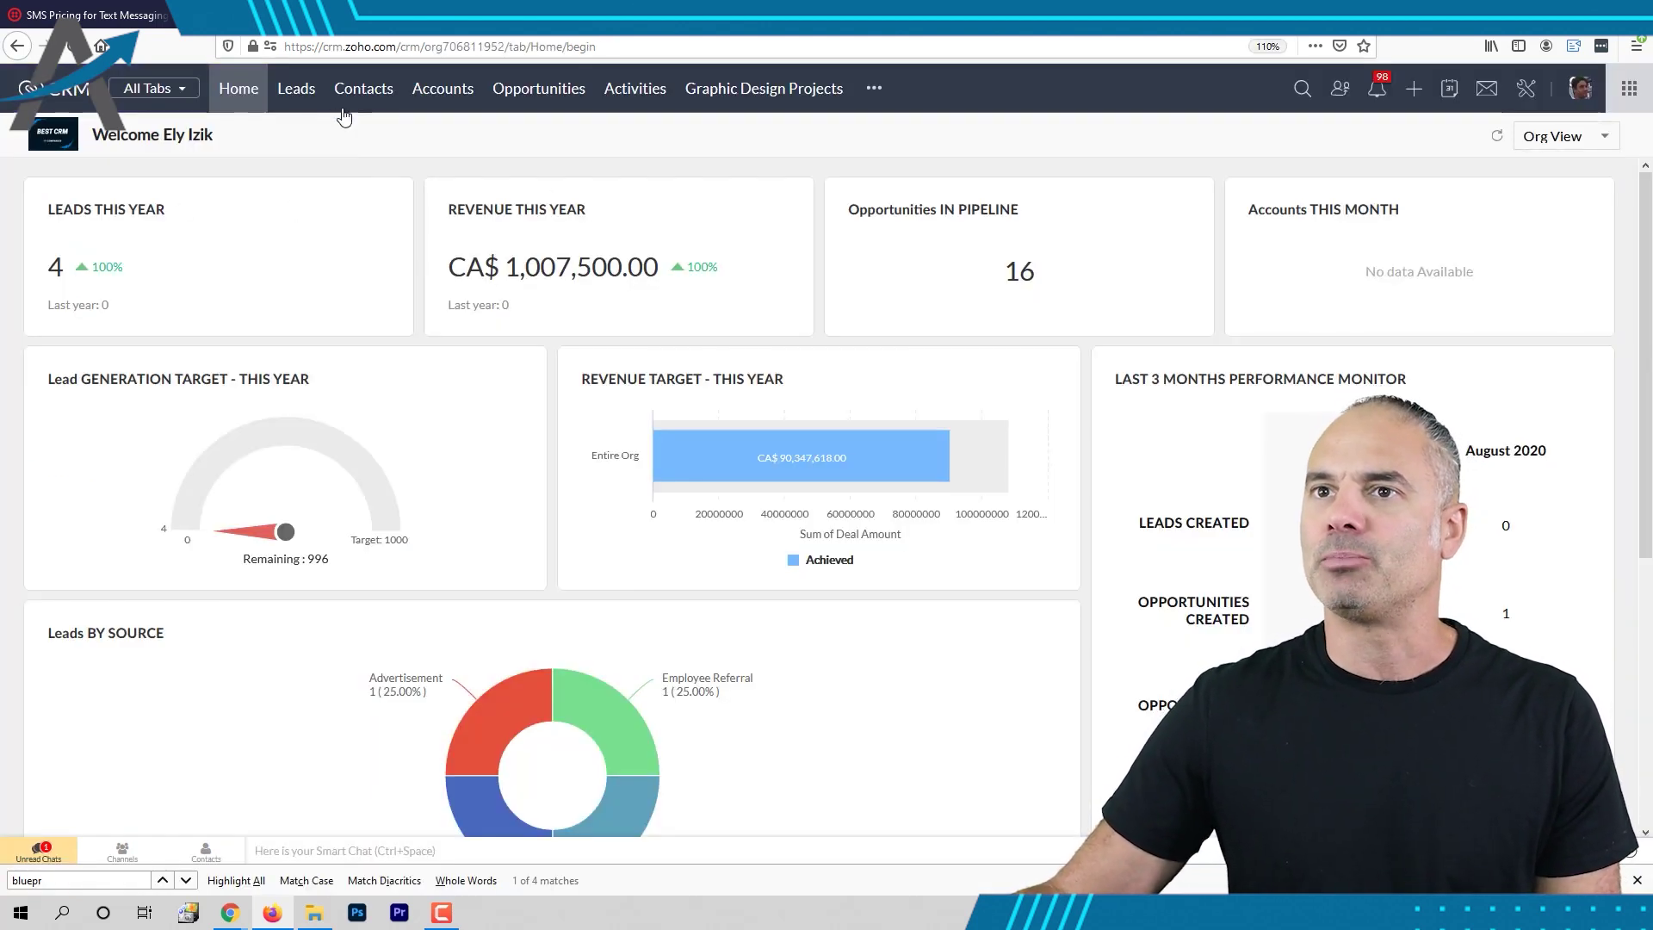
# Step: Open the first lead's record and choose Send Twilio Message from its actions dropdown
pyautogui.click(296, 91)
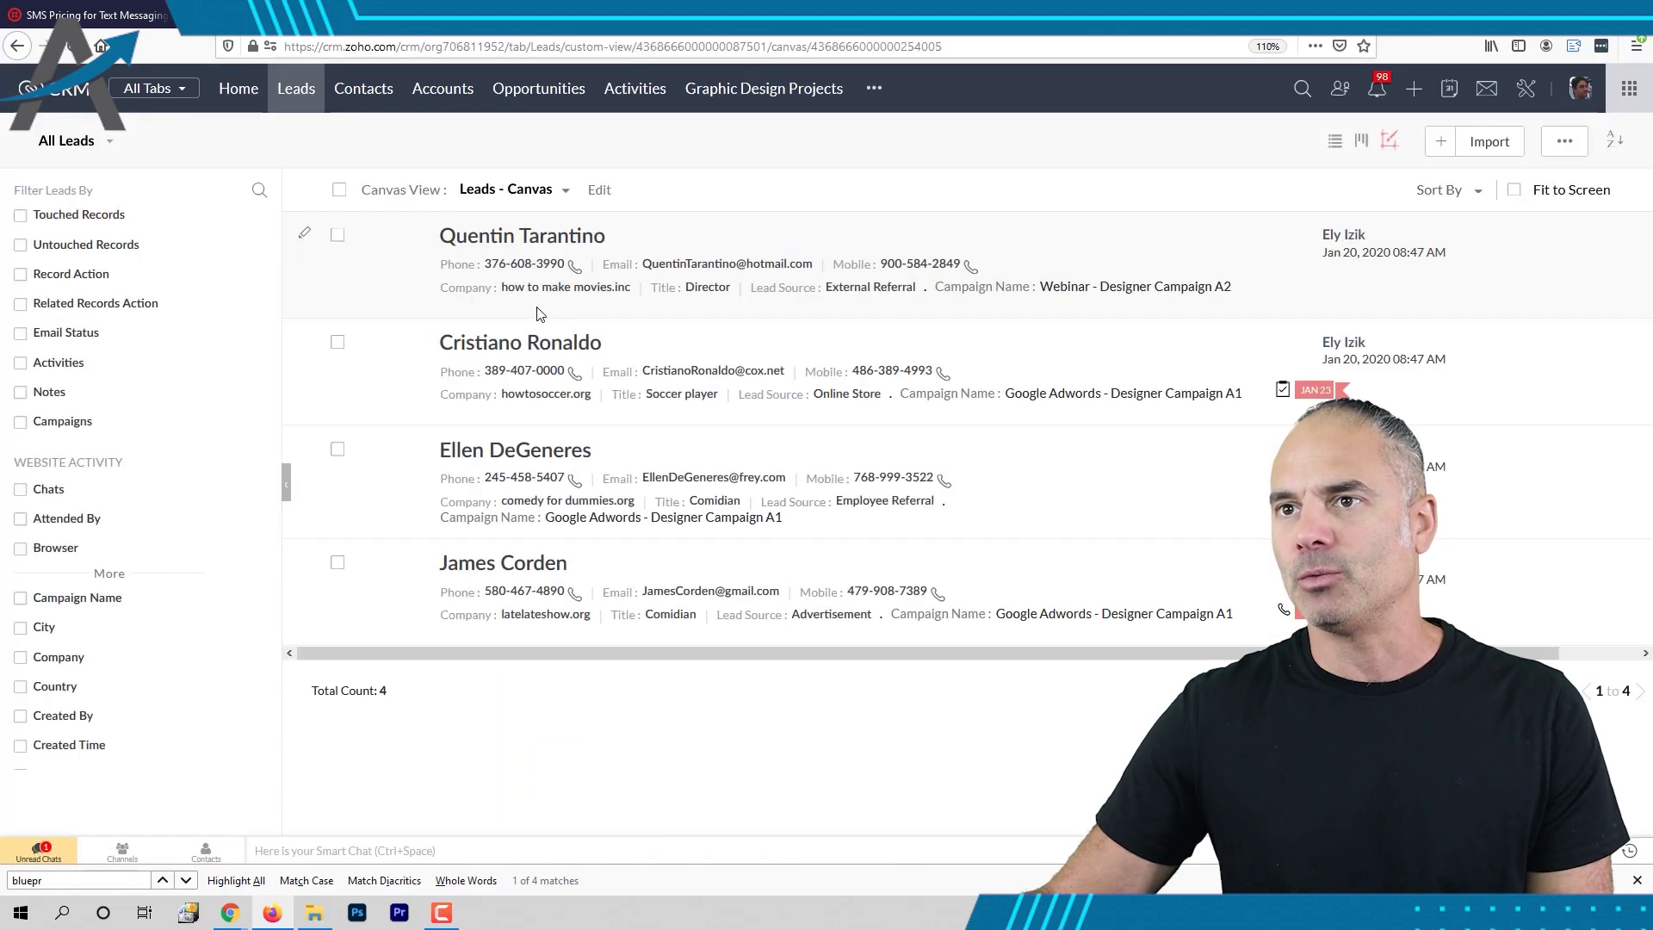
pyautogui.click(520, 246)
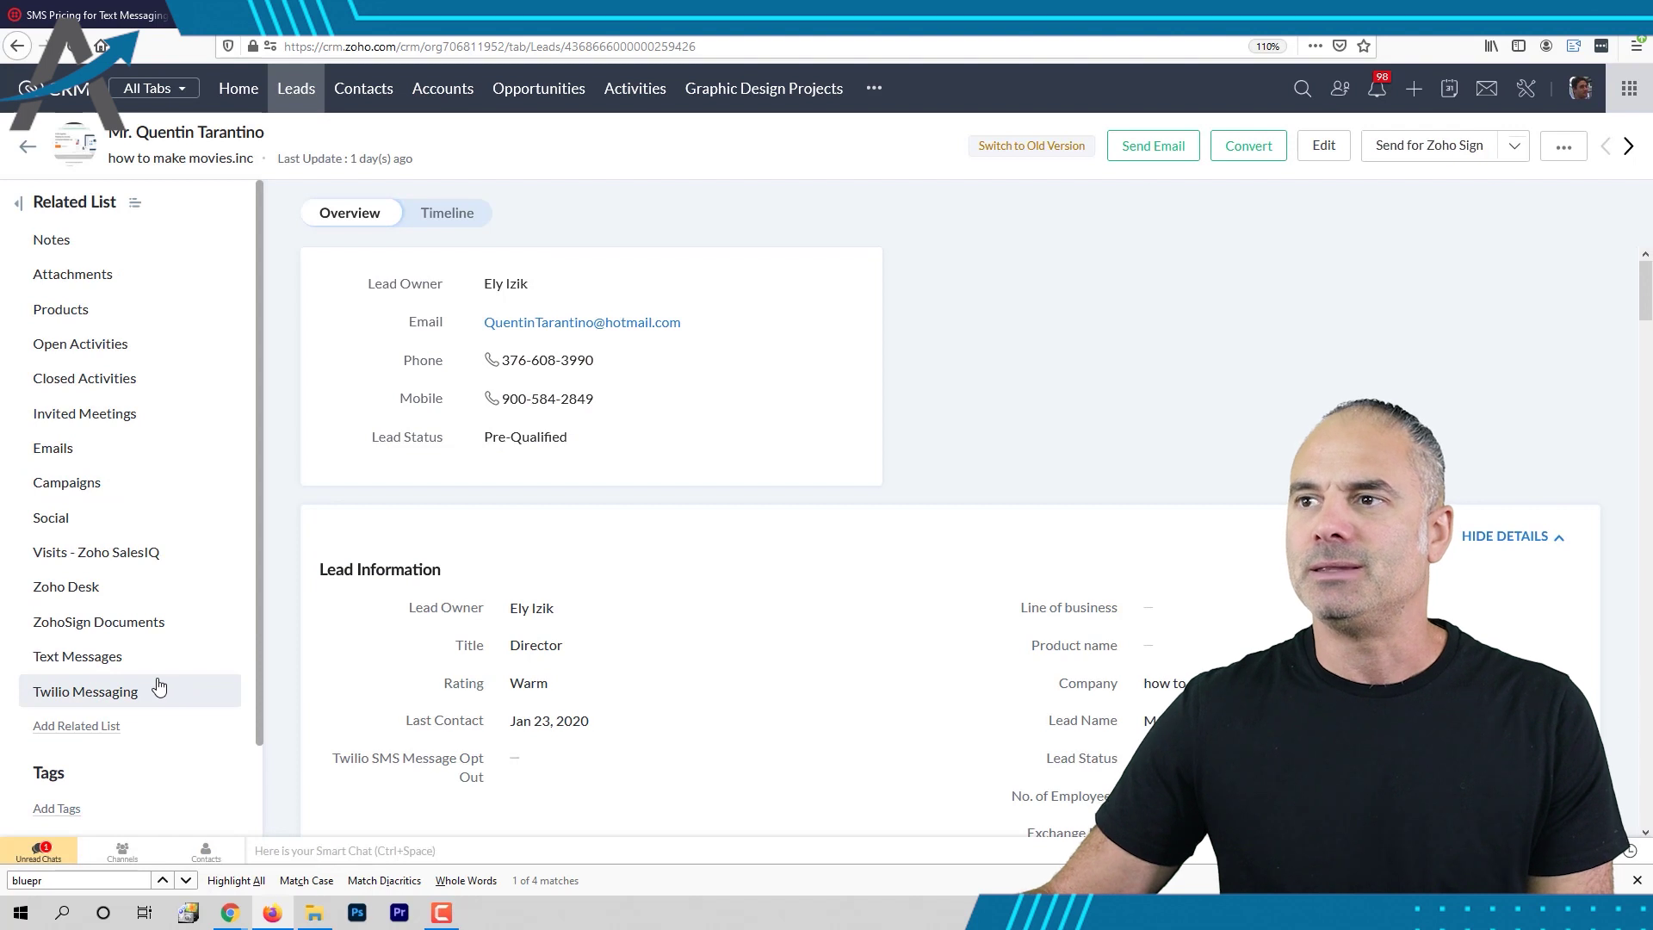
pyautogui.click(1517, 146)
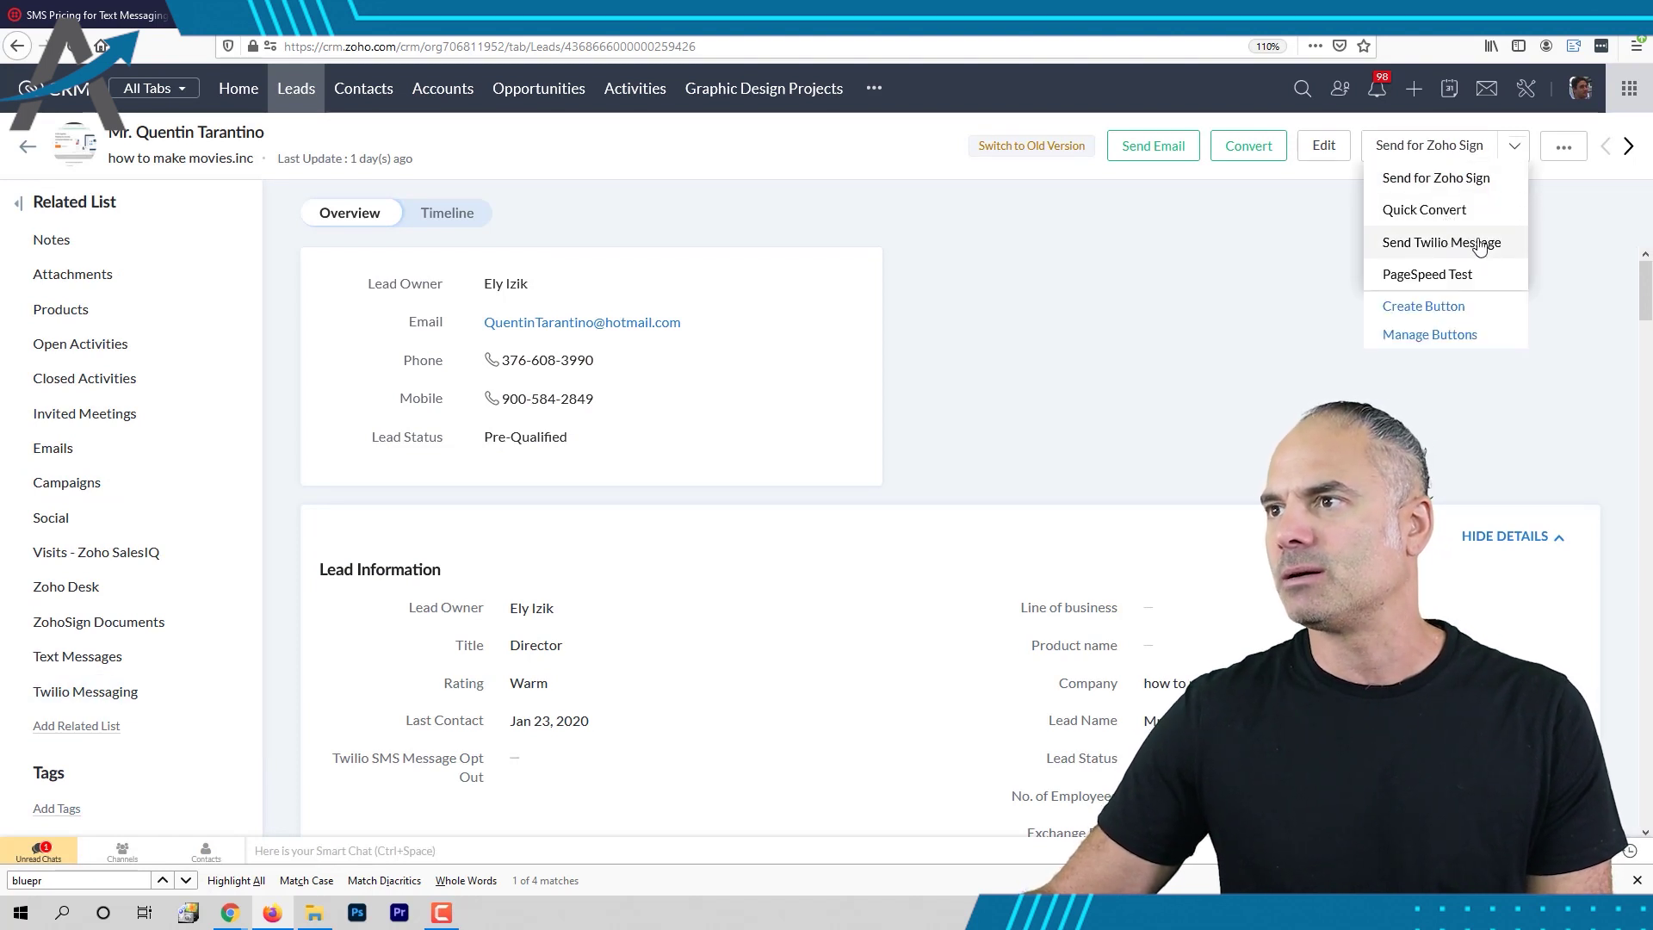
pyautogui.click(1440, 244)
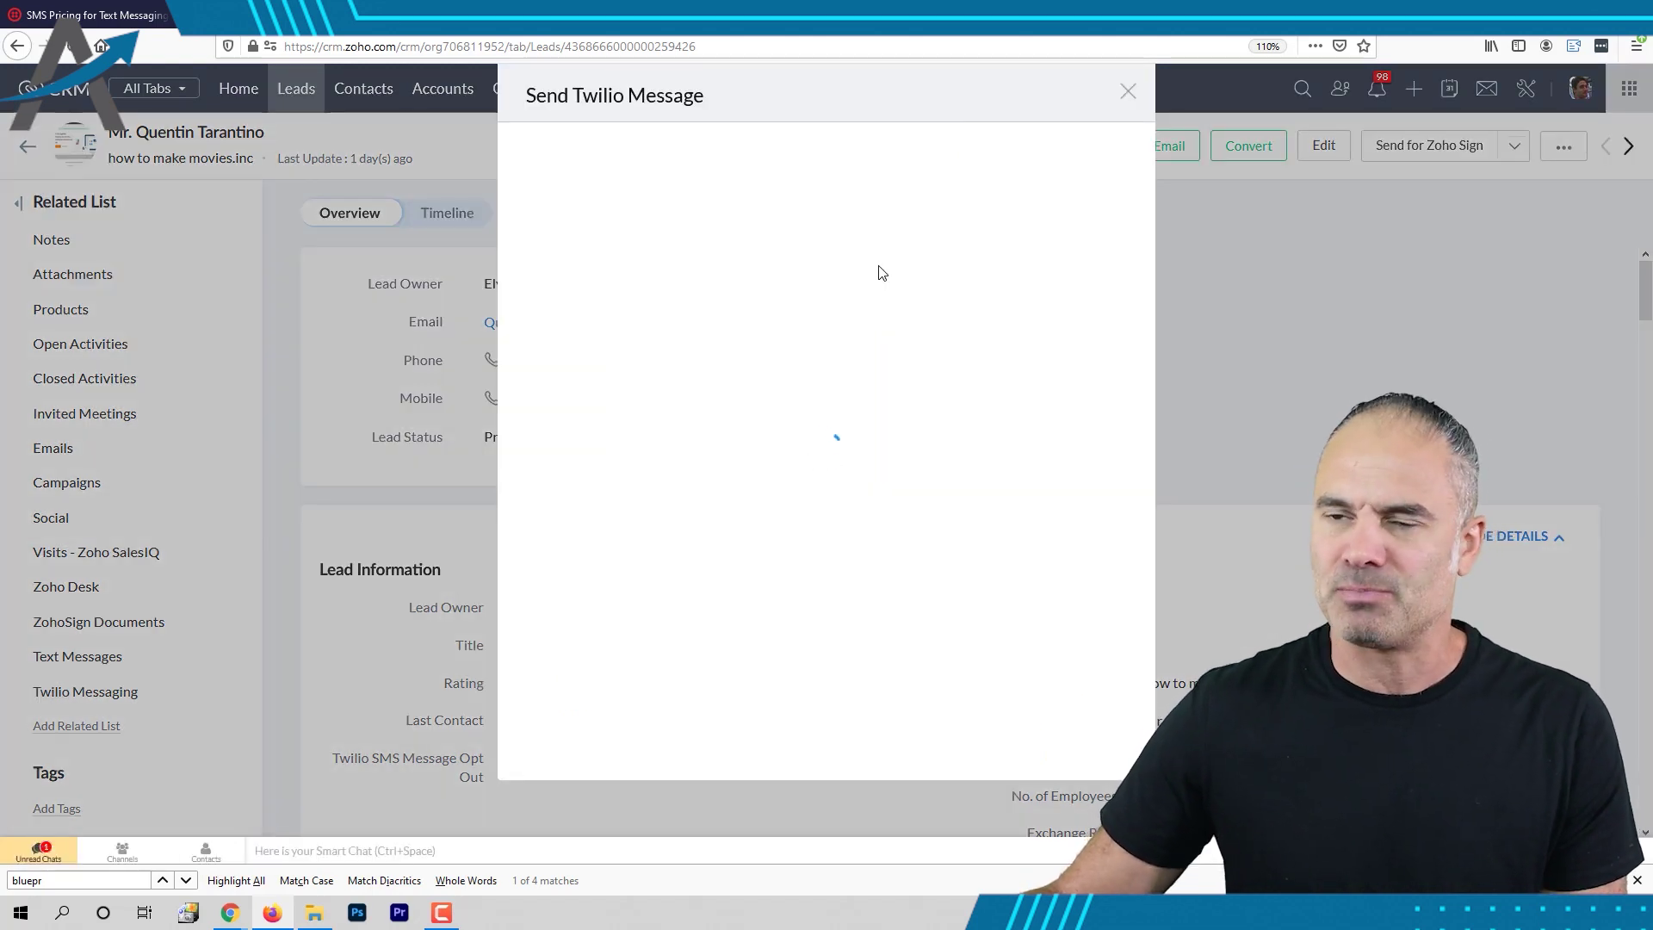
# Step: Keep the default From number, apply the 'Sms sample 1' template, then cancel the Twilio message
pyautogui.click(742, 206)
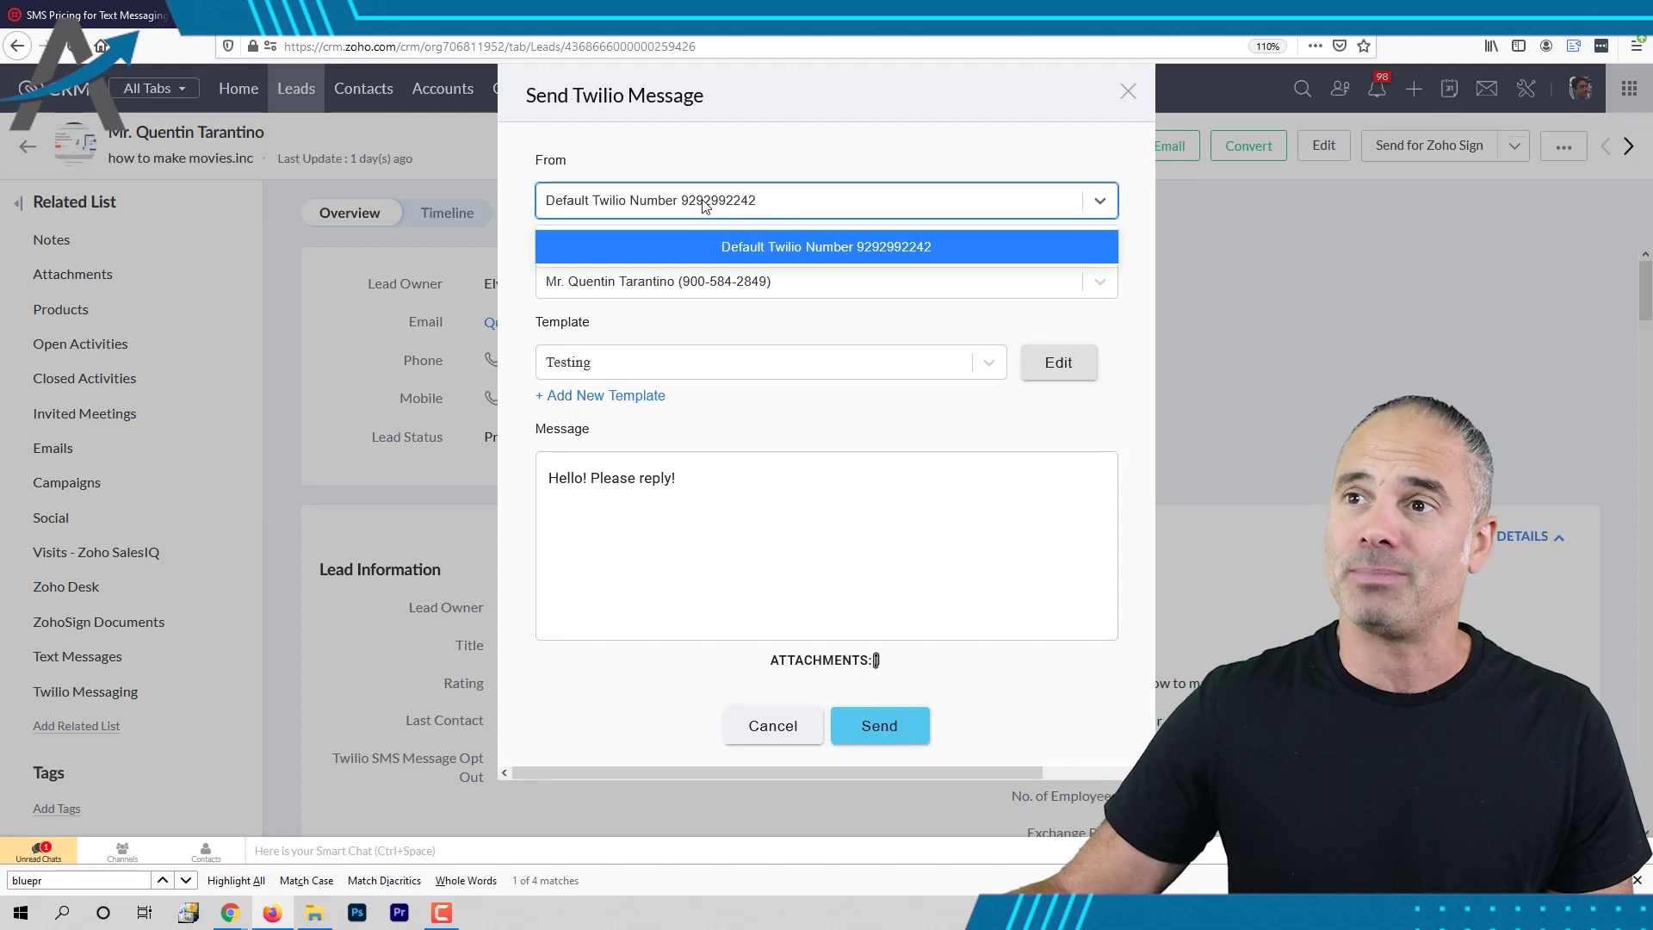
pyautogui.click(740, 153)
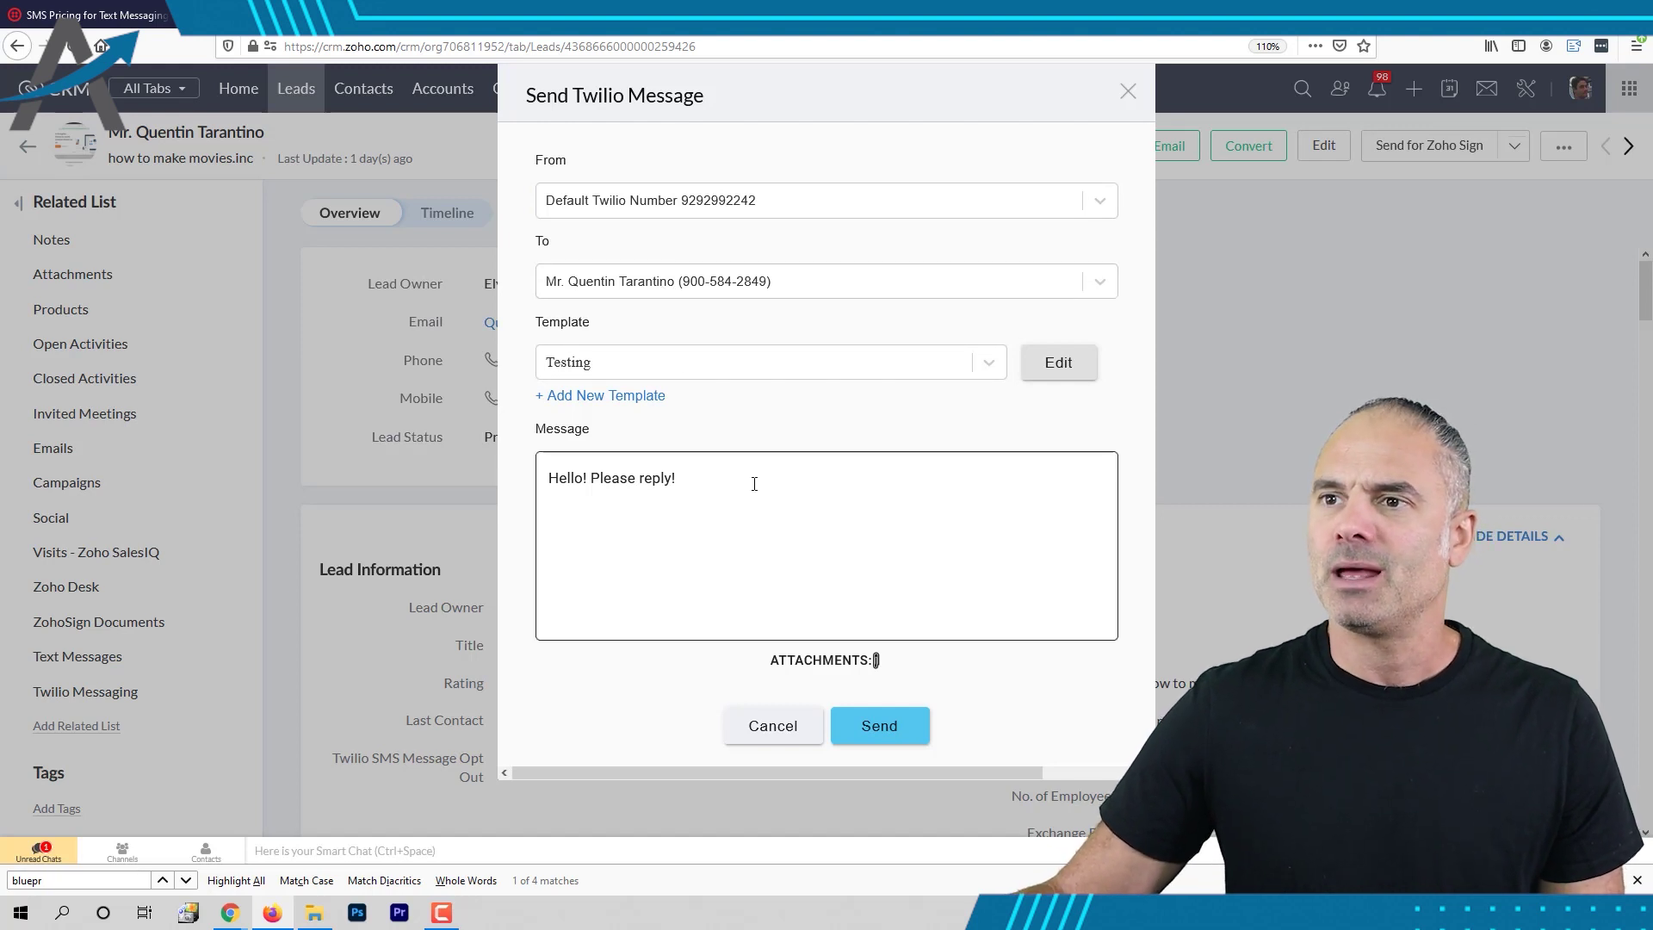
pyautogui.click(635, 362)
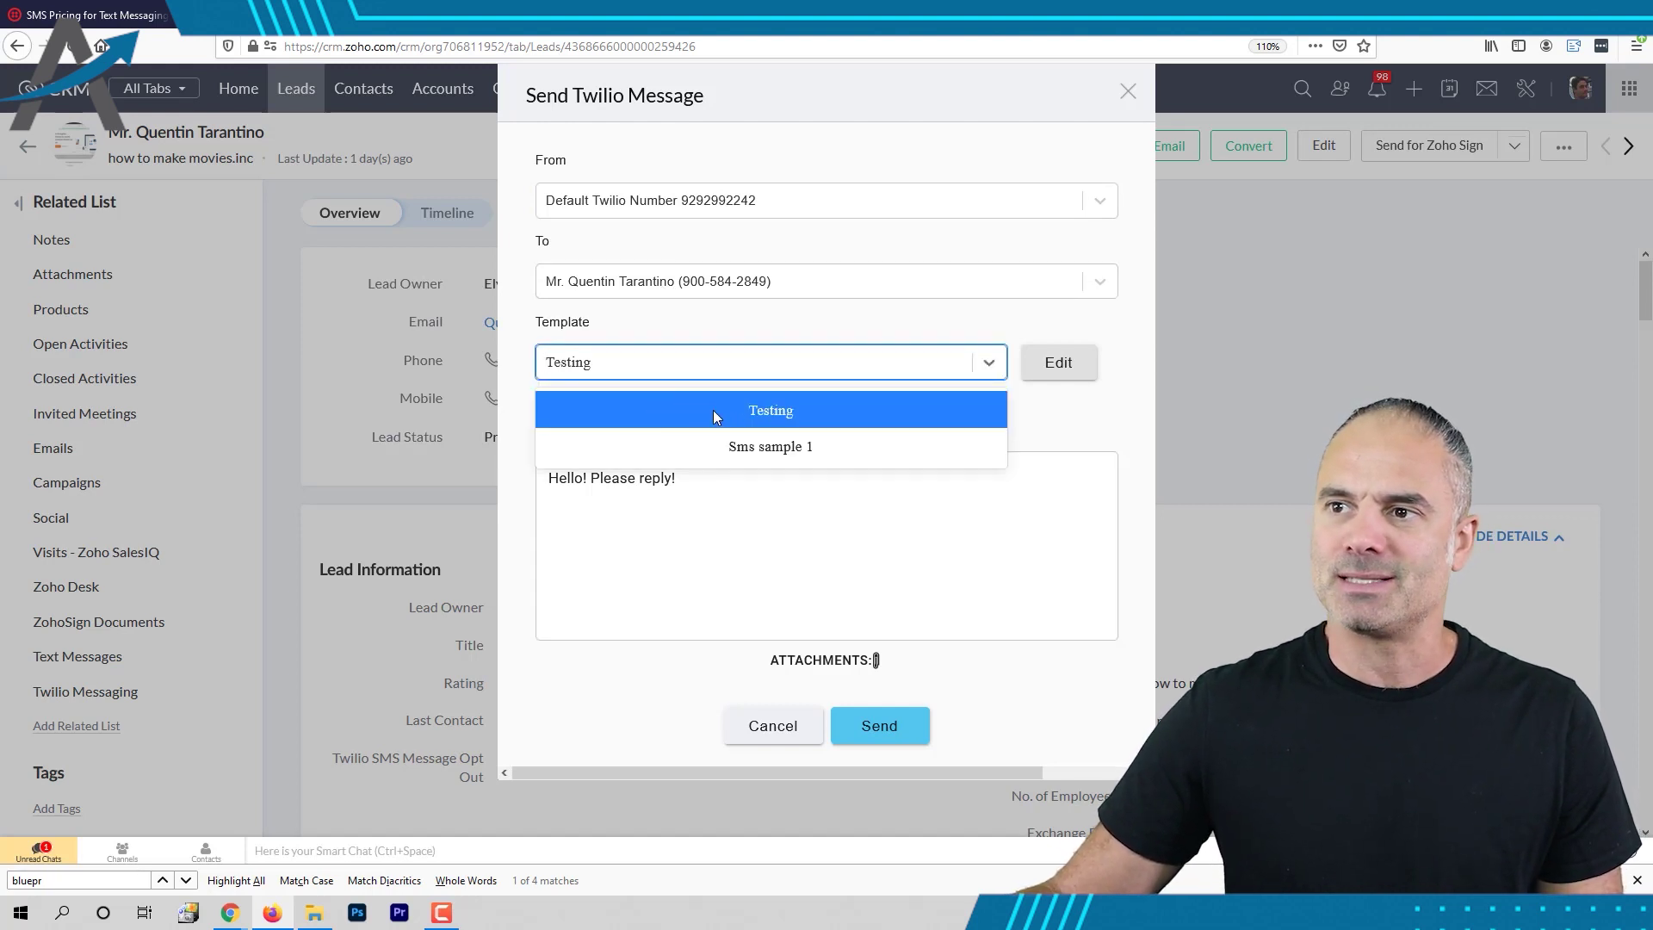
pyautogui.click(769, 446)
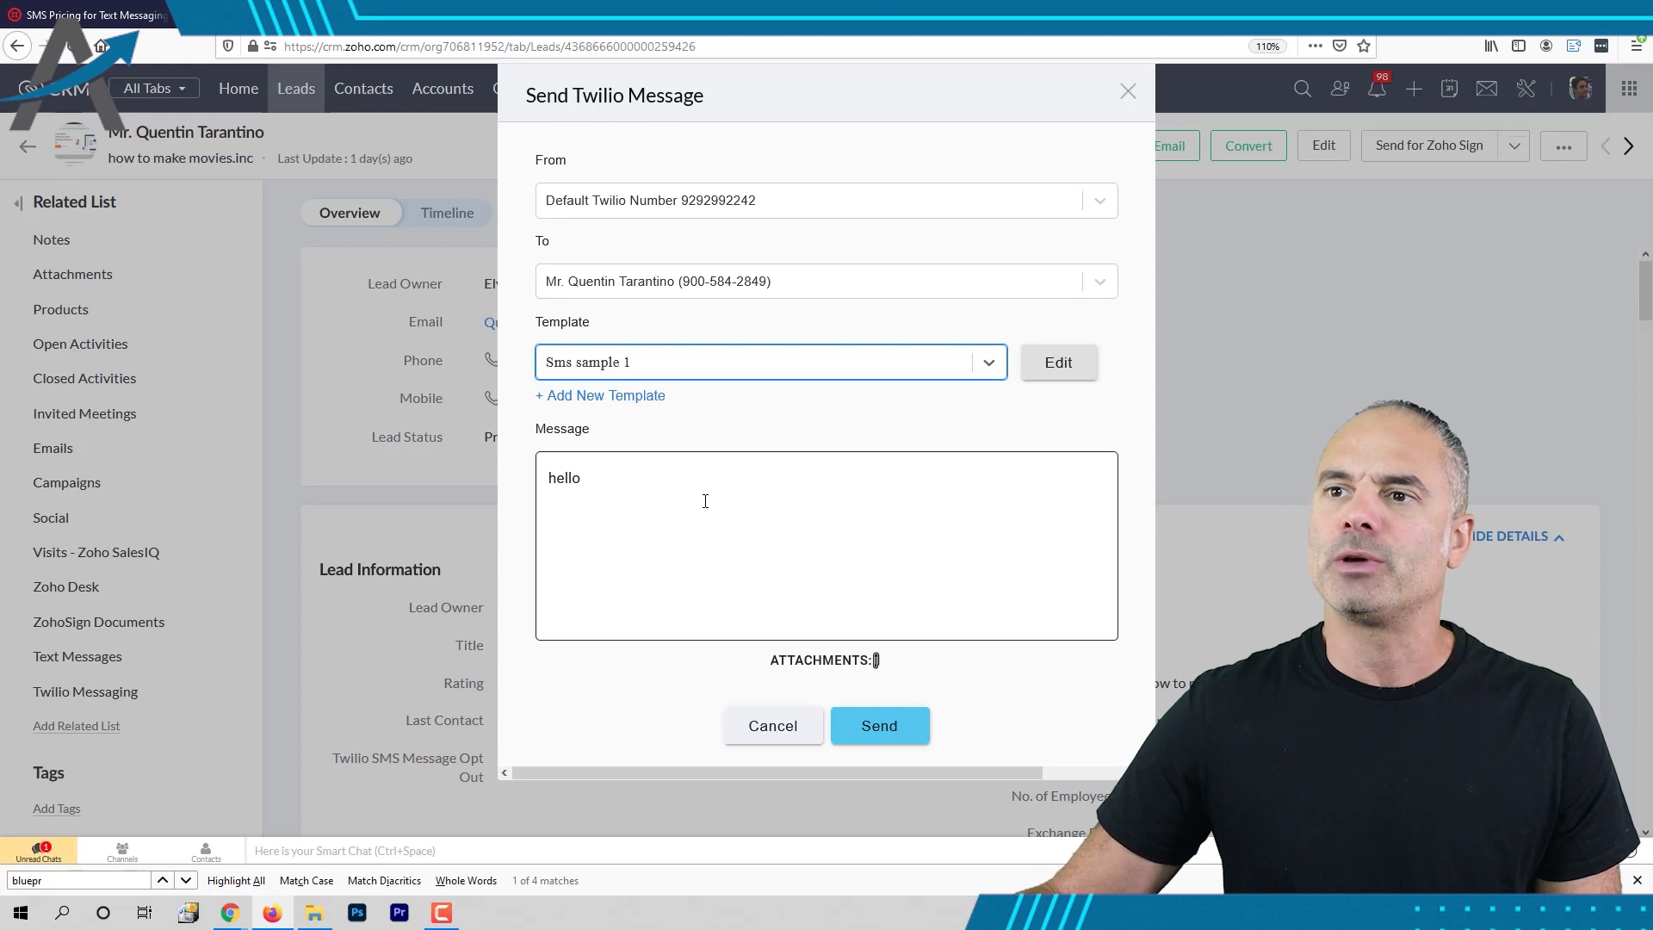
pyautogui.click(664, 491)
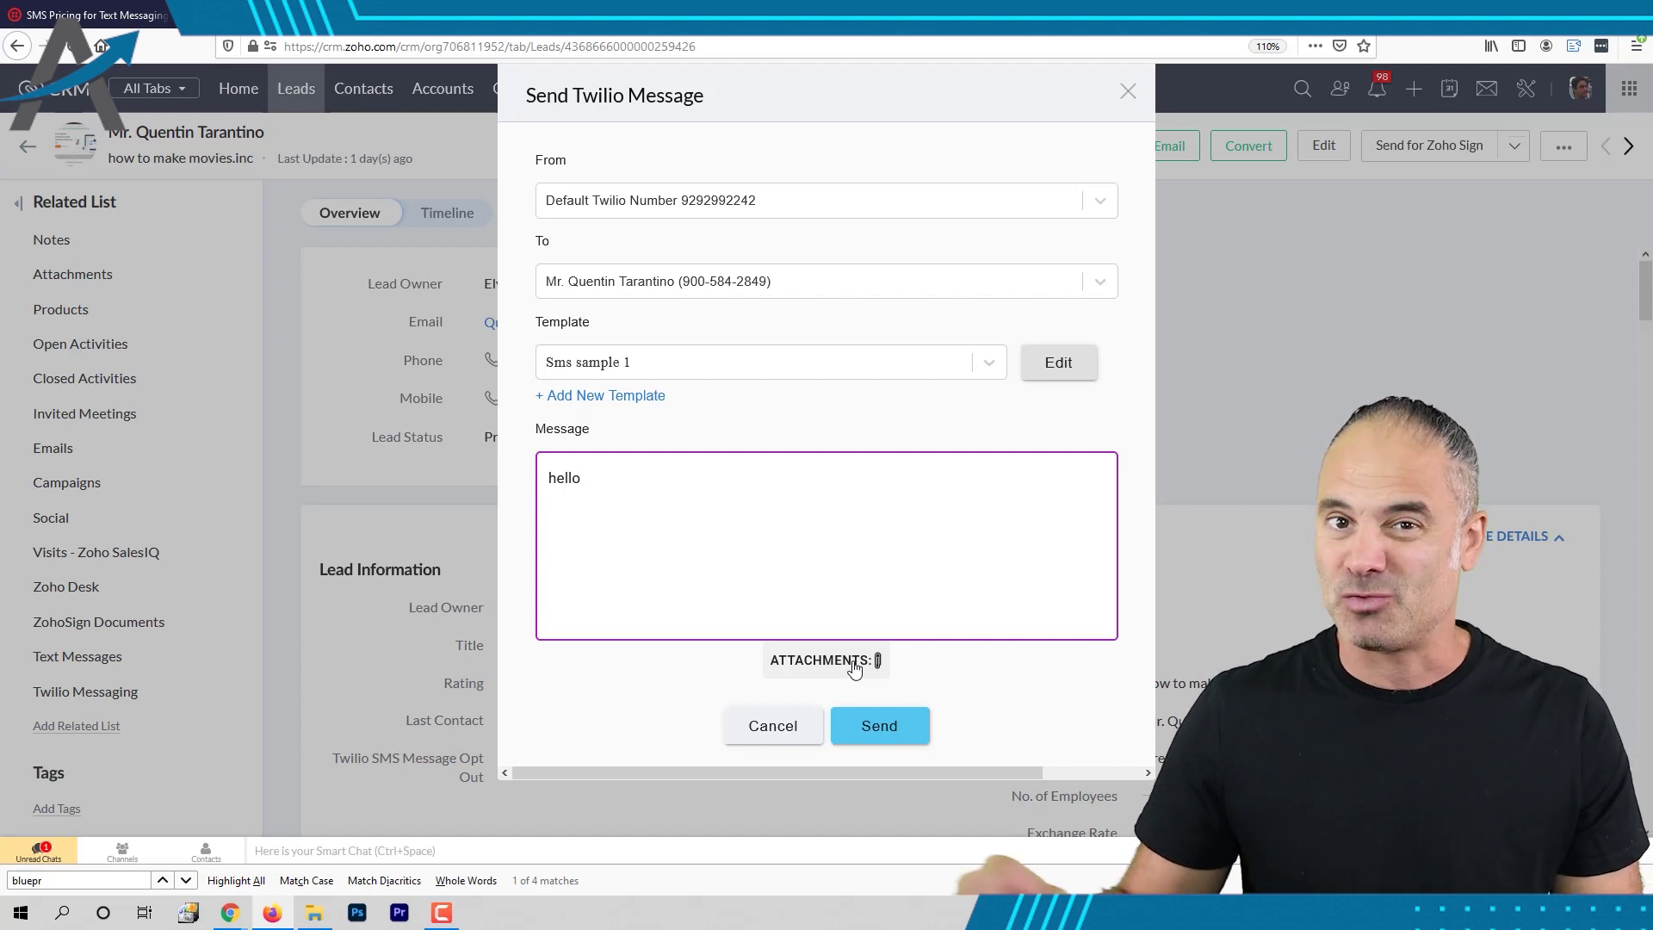
pyautogui.click(796, 730)
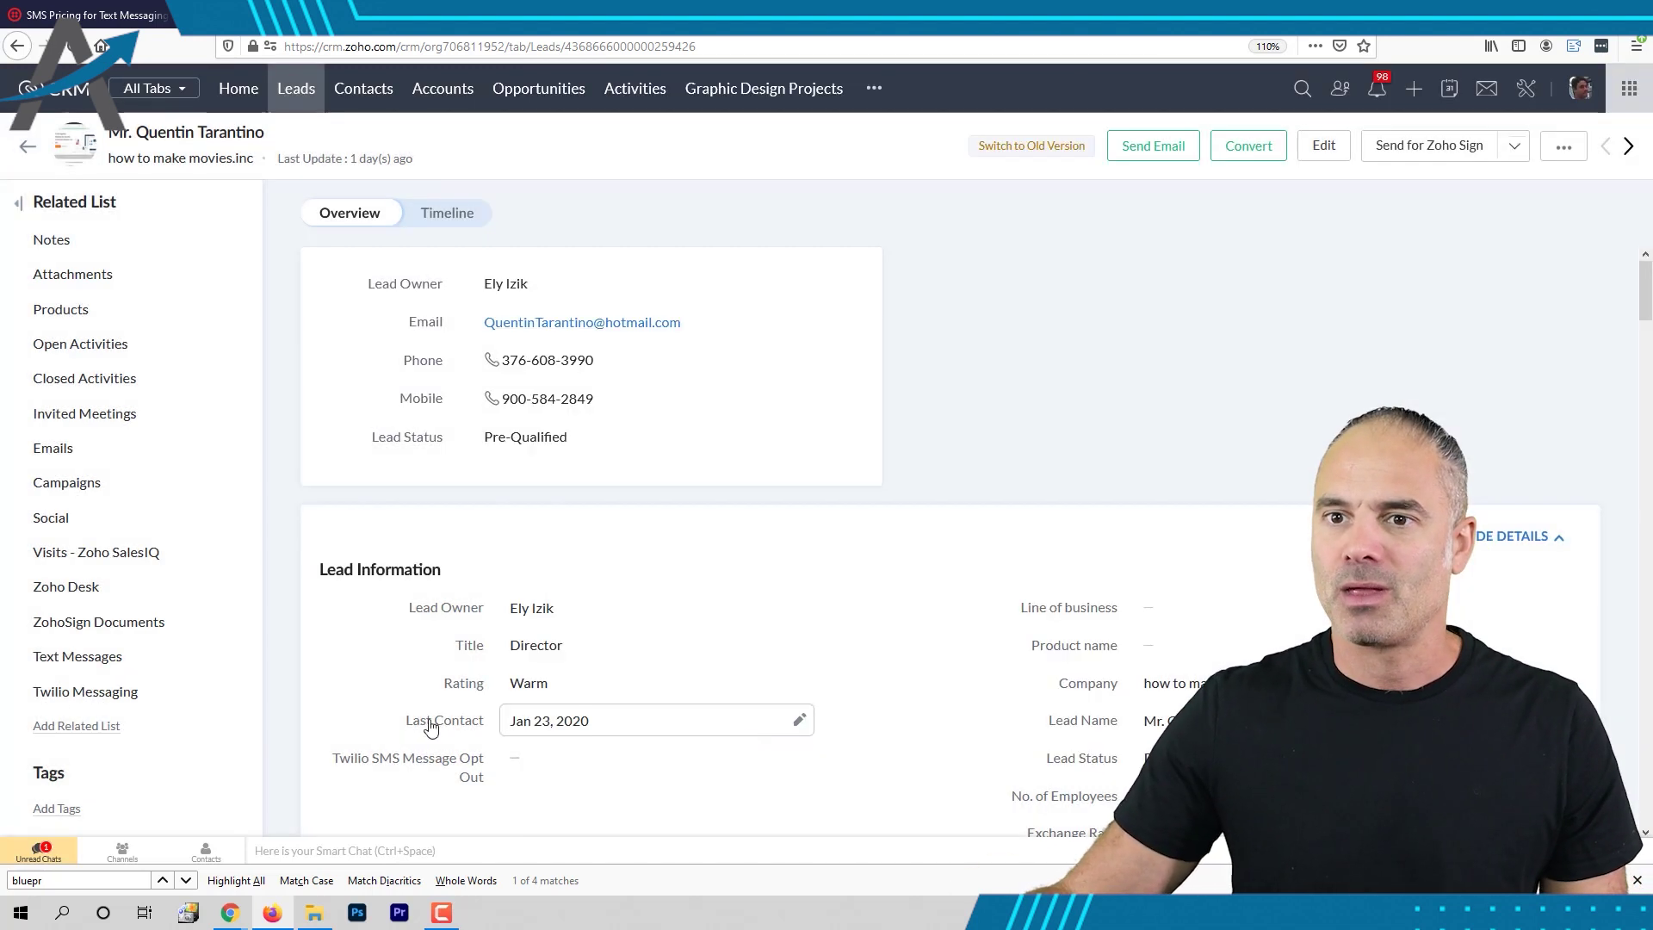
# Step: Send 'hi' to the lead from the record's Twilio Messaging chat
pyautogui.click(91, 699)
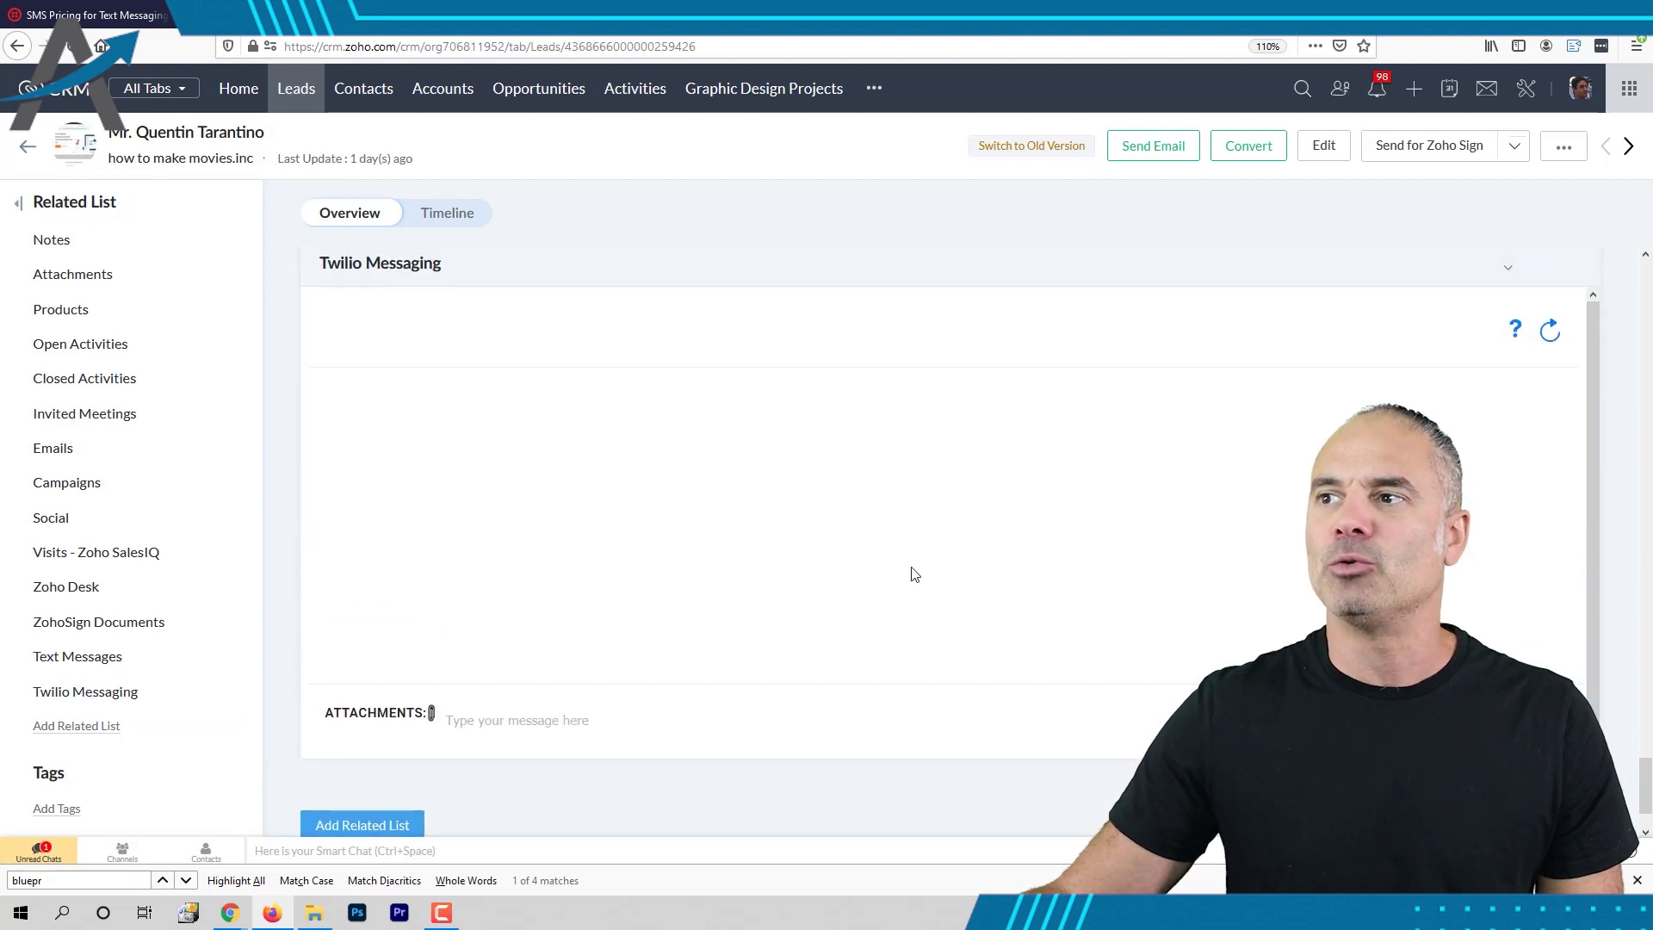
pyautogui.click(521, 721)
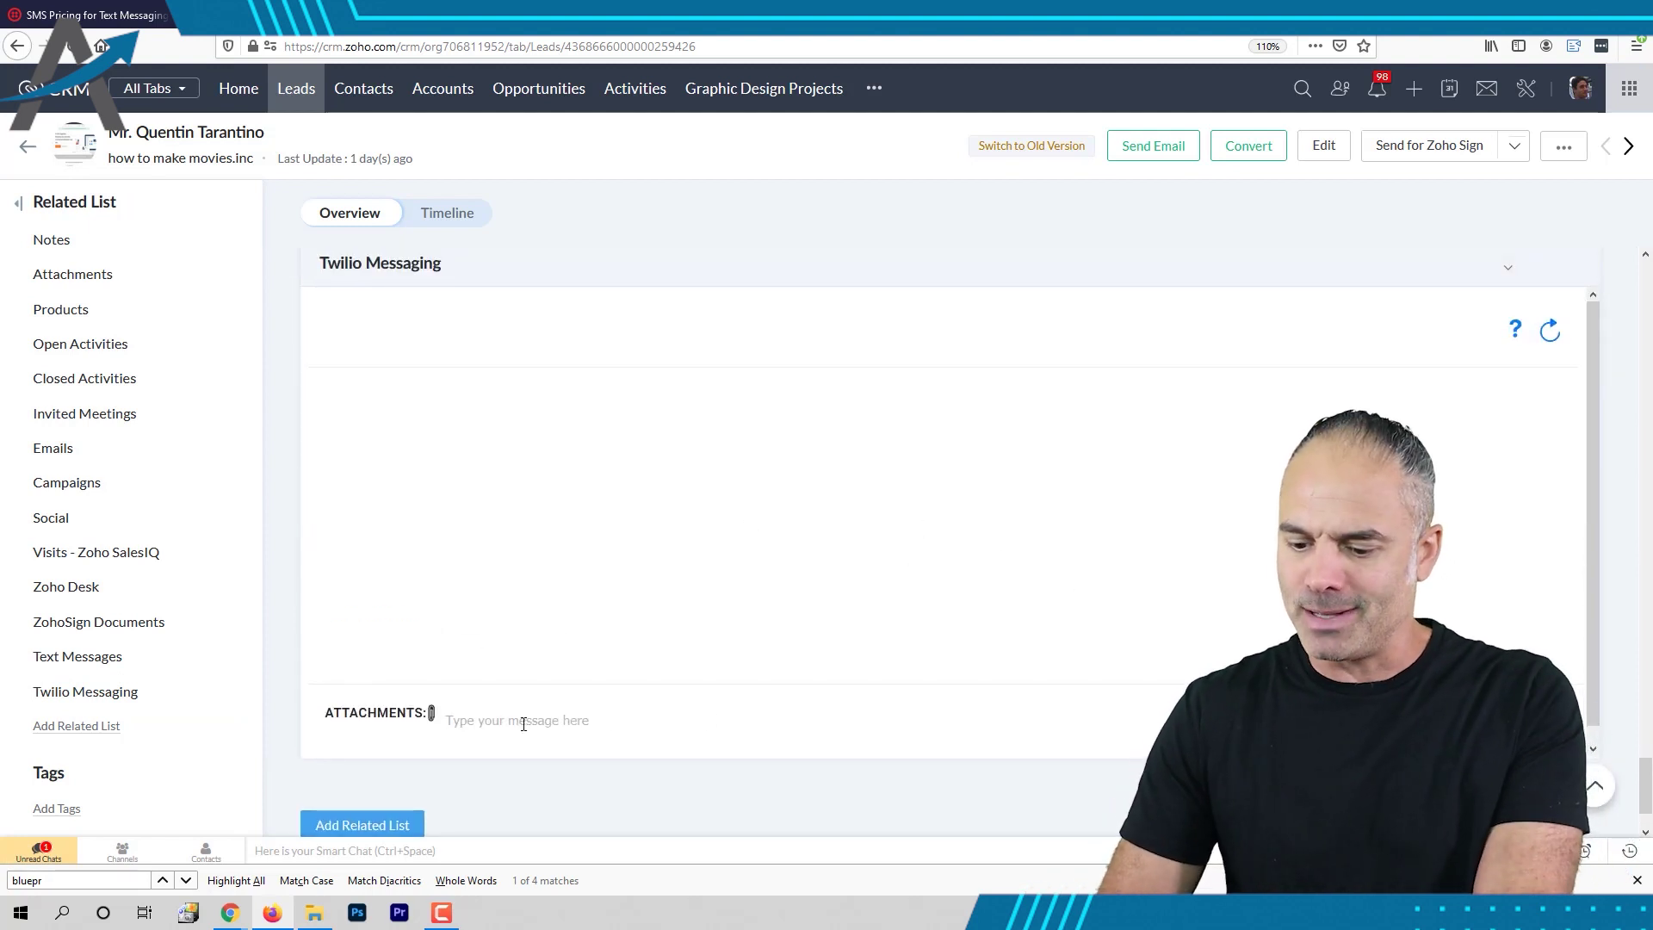
pyautogui.write('hi')
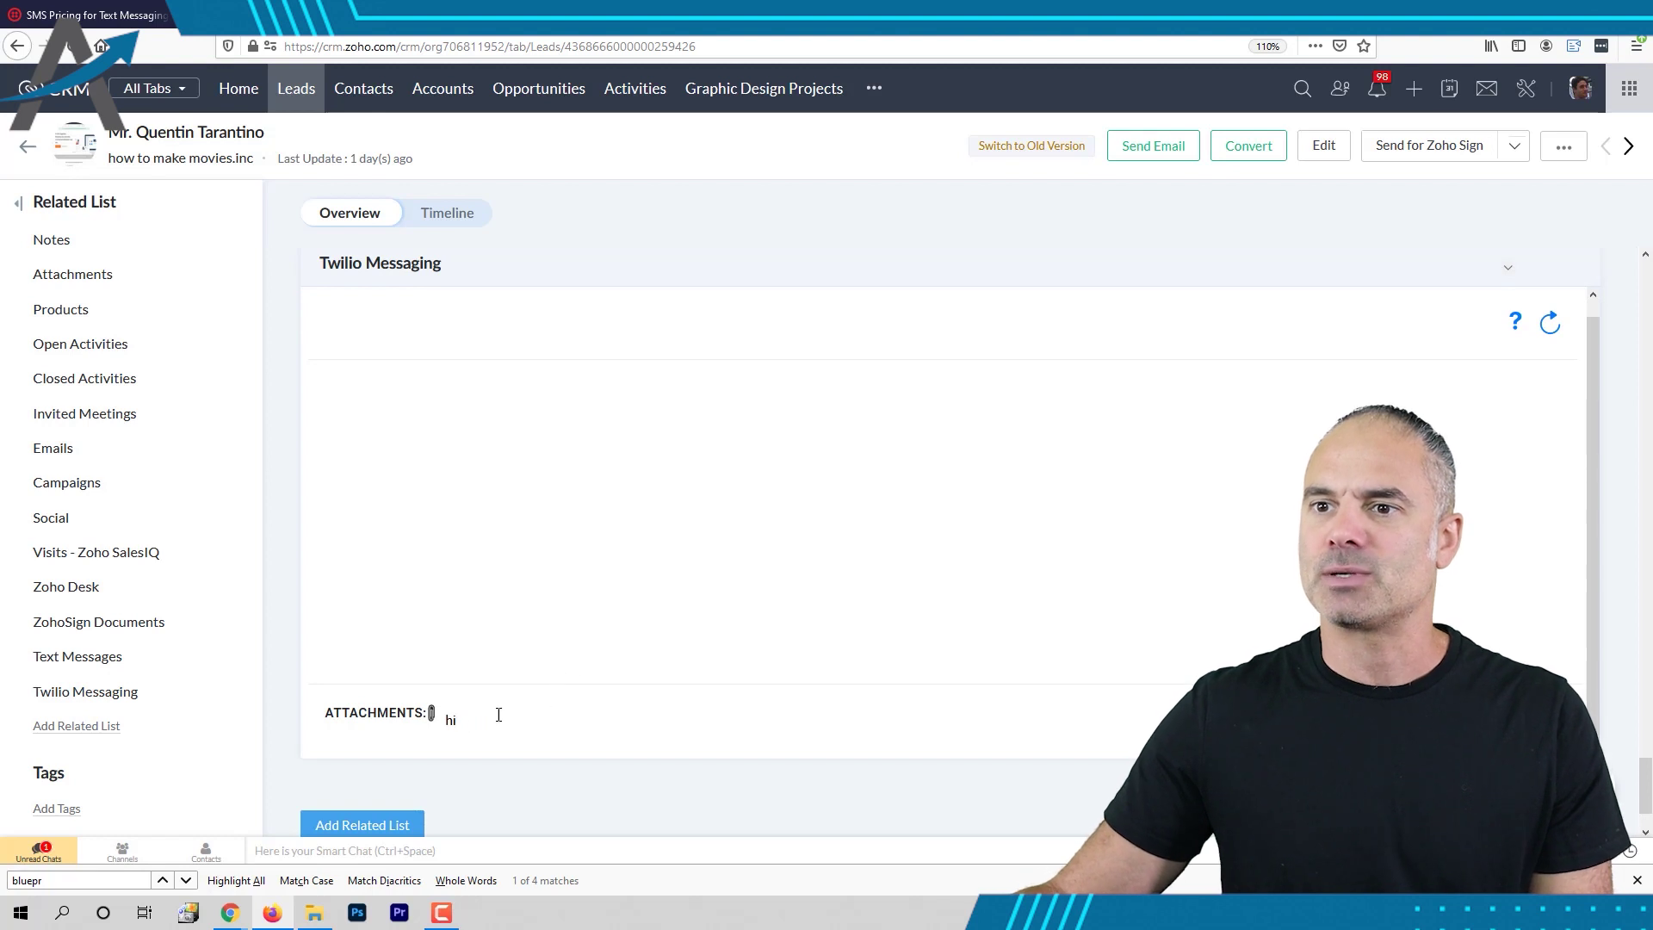
pyautogui.press('Return')
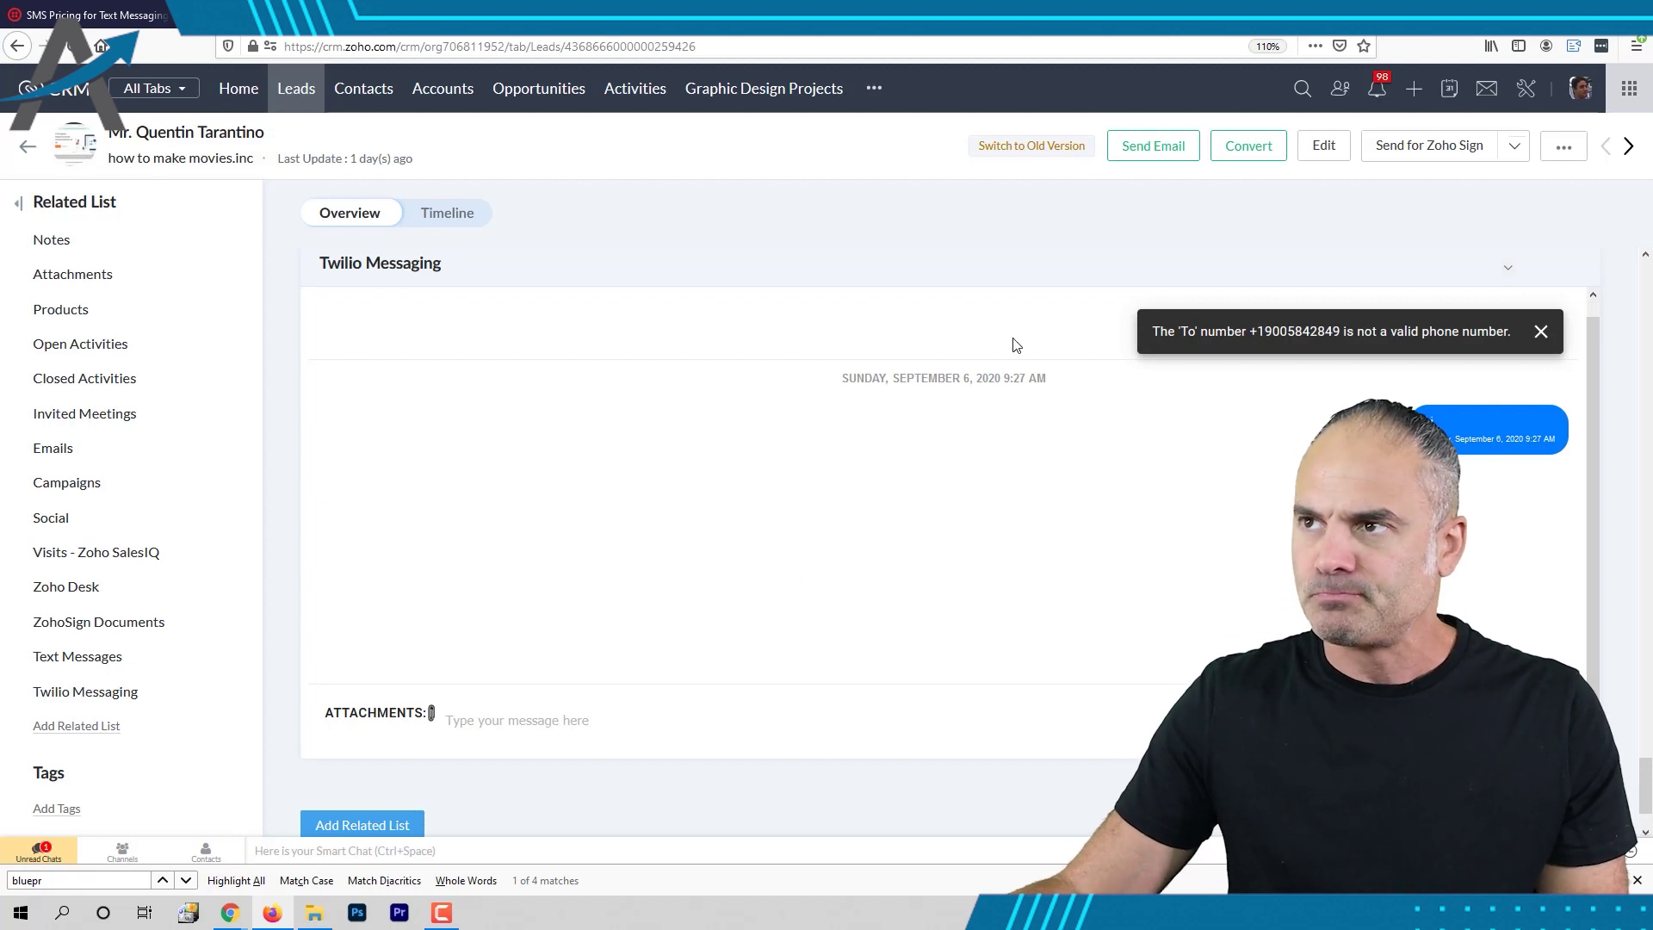
# Step: Open the Signals notification panel from the bell icon
pyautogui.click(1377, 88)
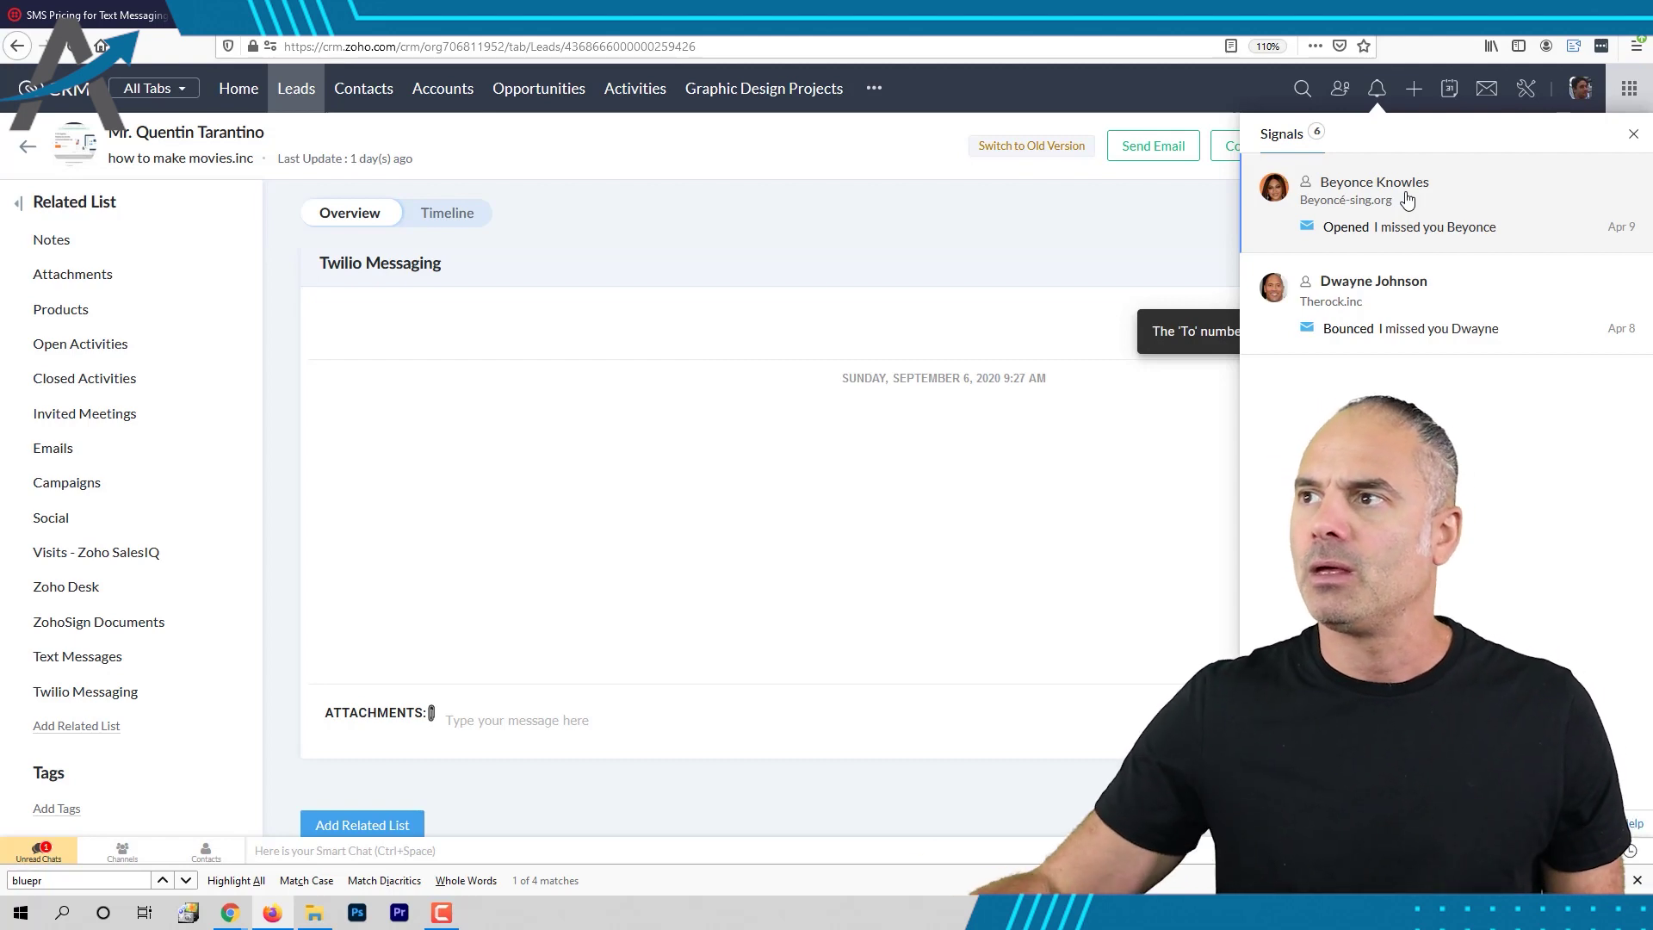
# Step: Create a Leads workflow rule named 'Send a message to a new lead' in Setup's Workflow Rules
pyautogui.click(1530, 91)
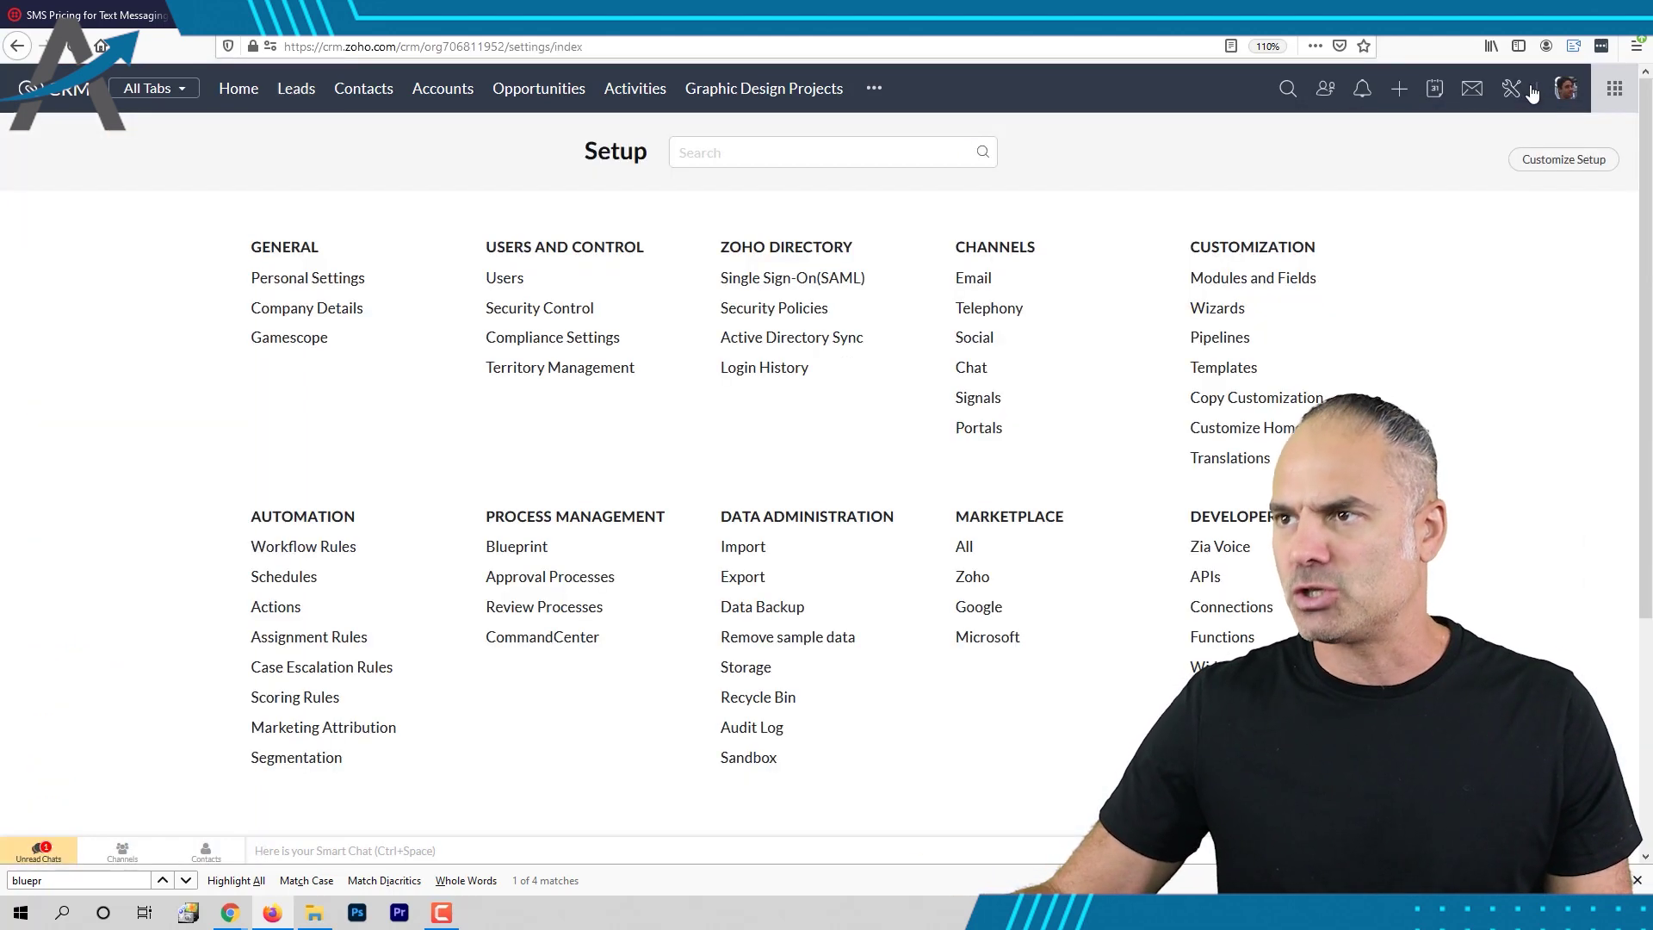
pyautogui.click(321, 546)
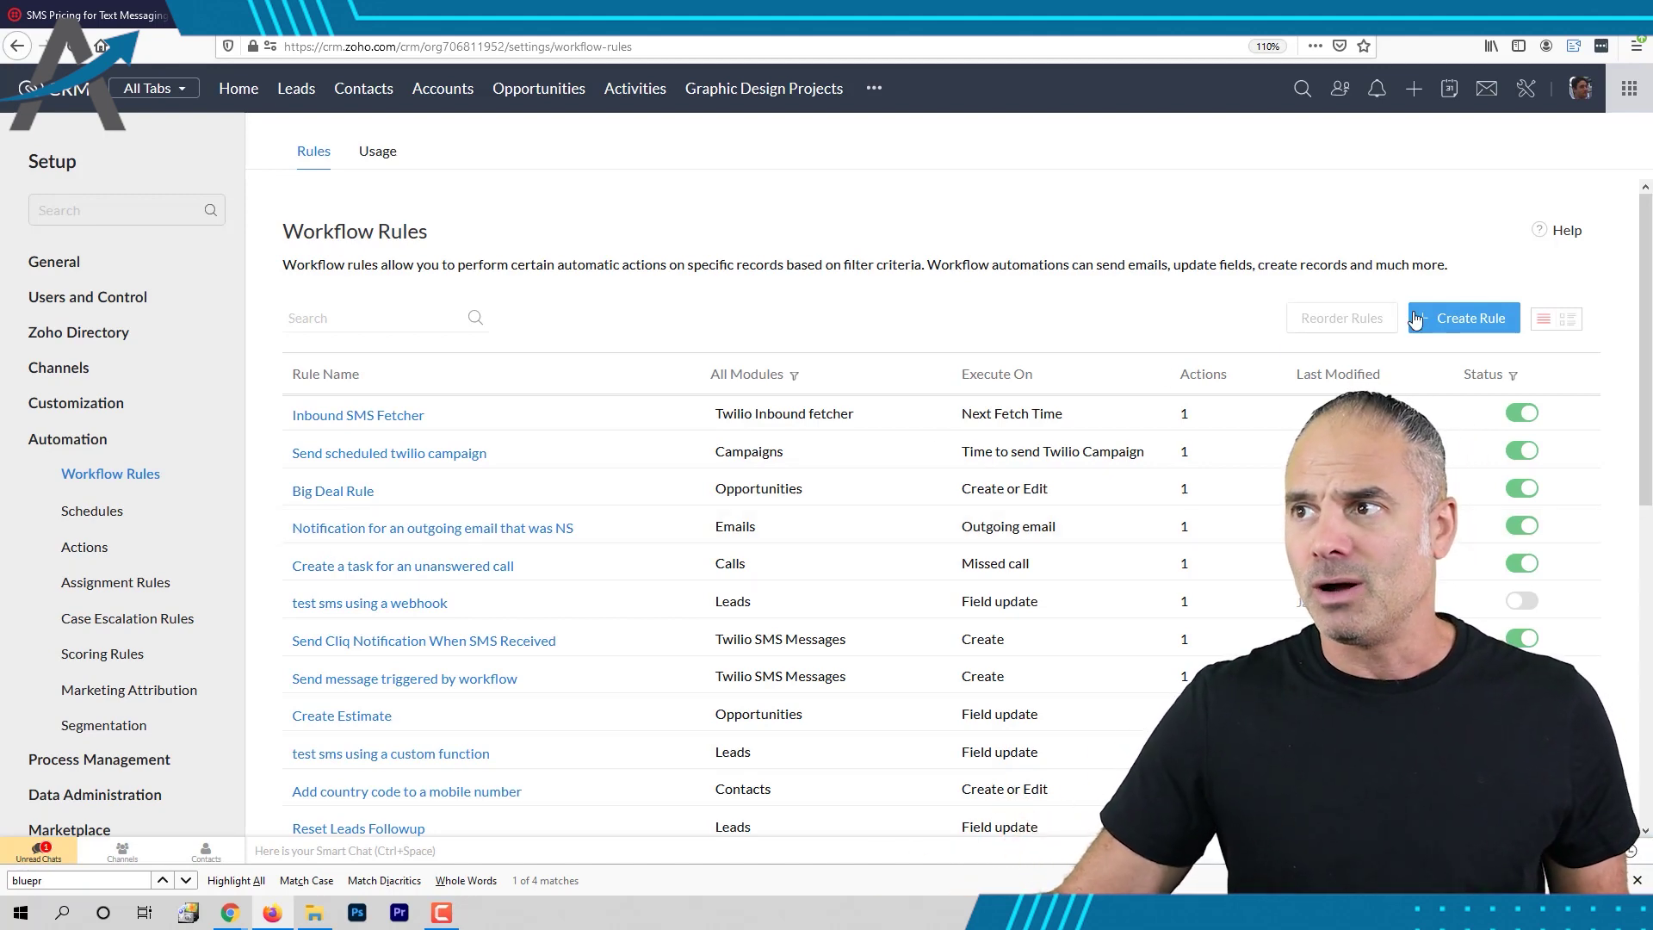
pyautogui.click(1466, 320)
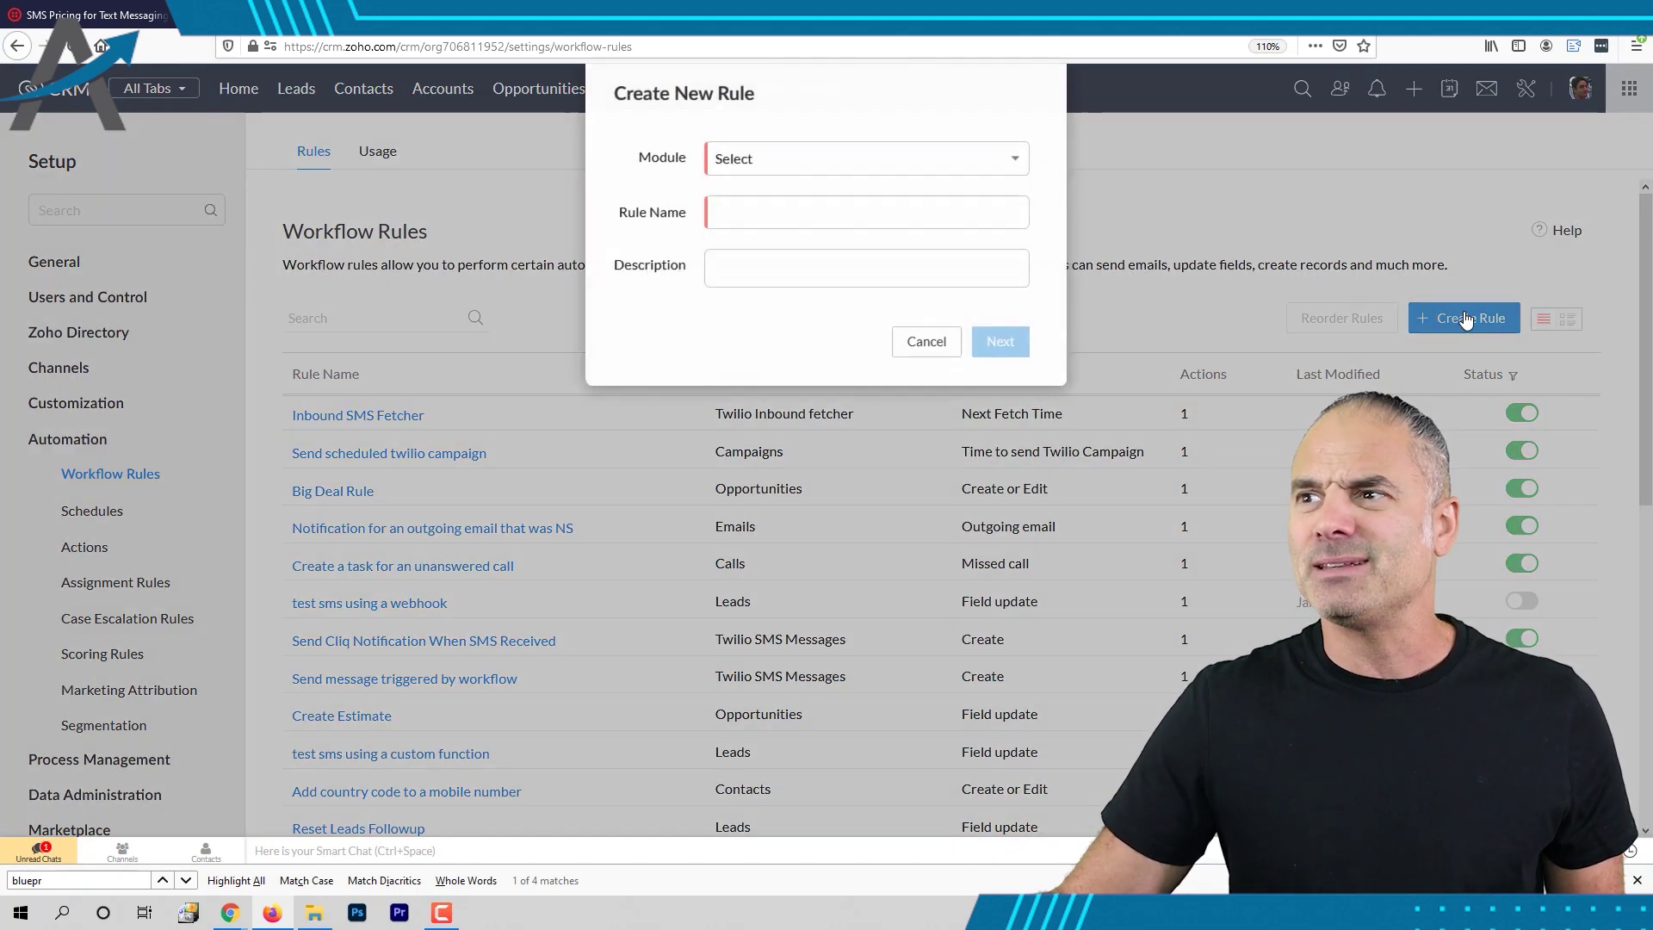
pyautogui.click(830, 170)
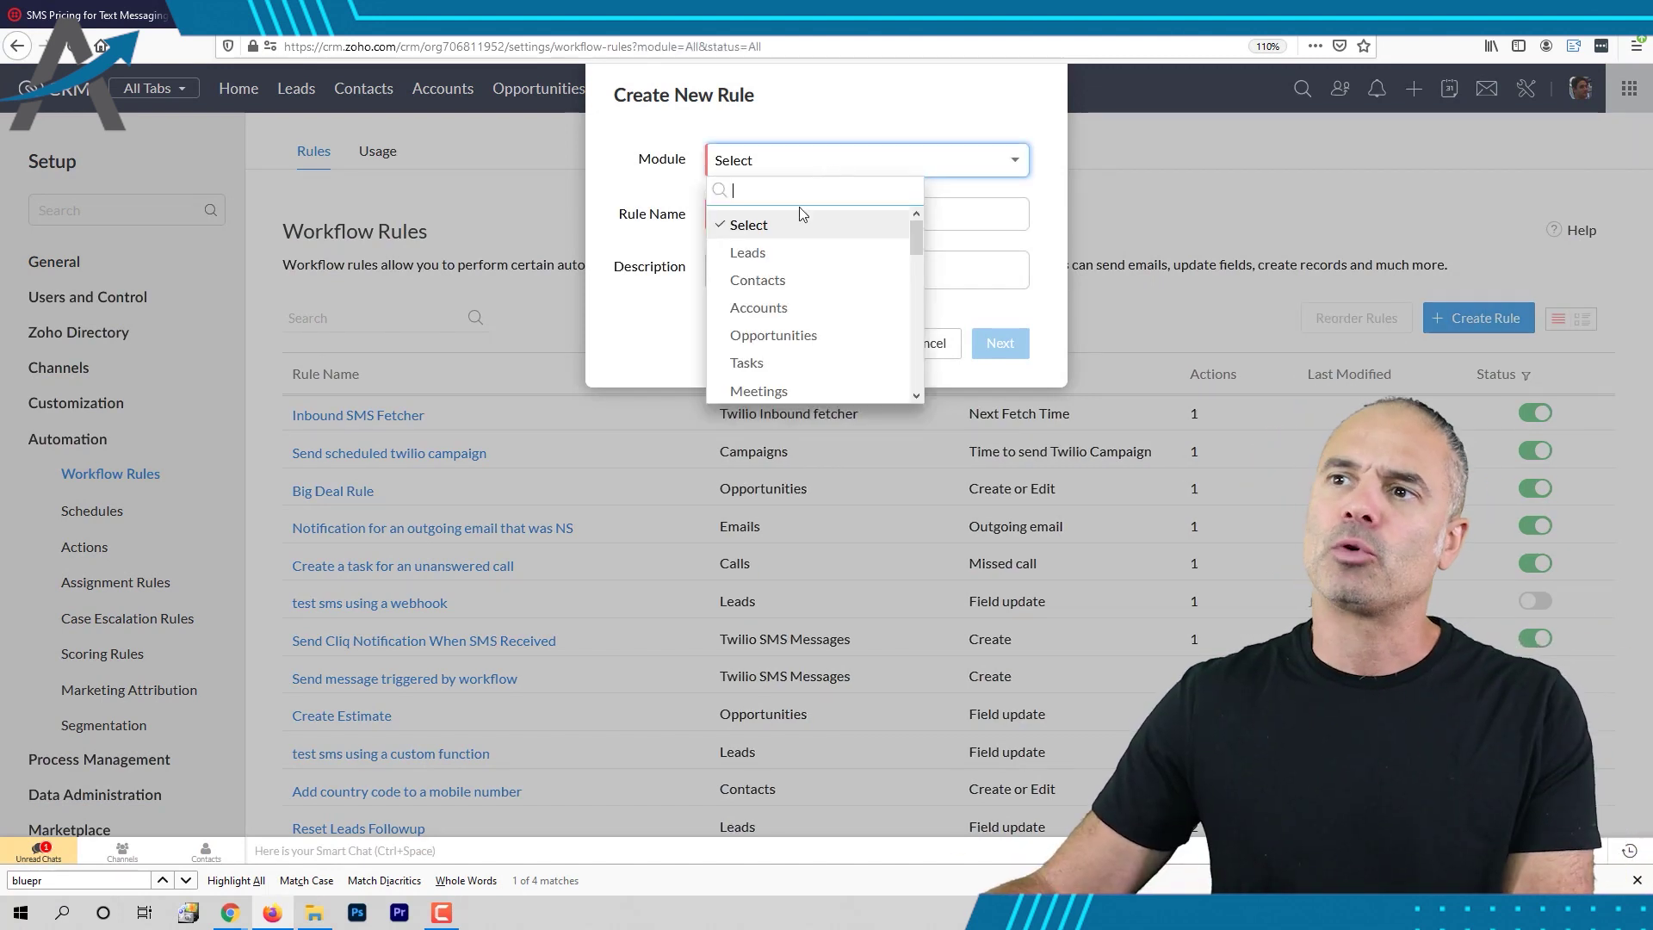
pyautogui.click(758, 251)
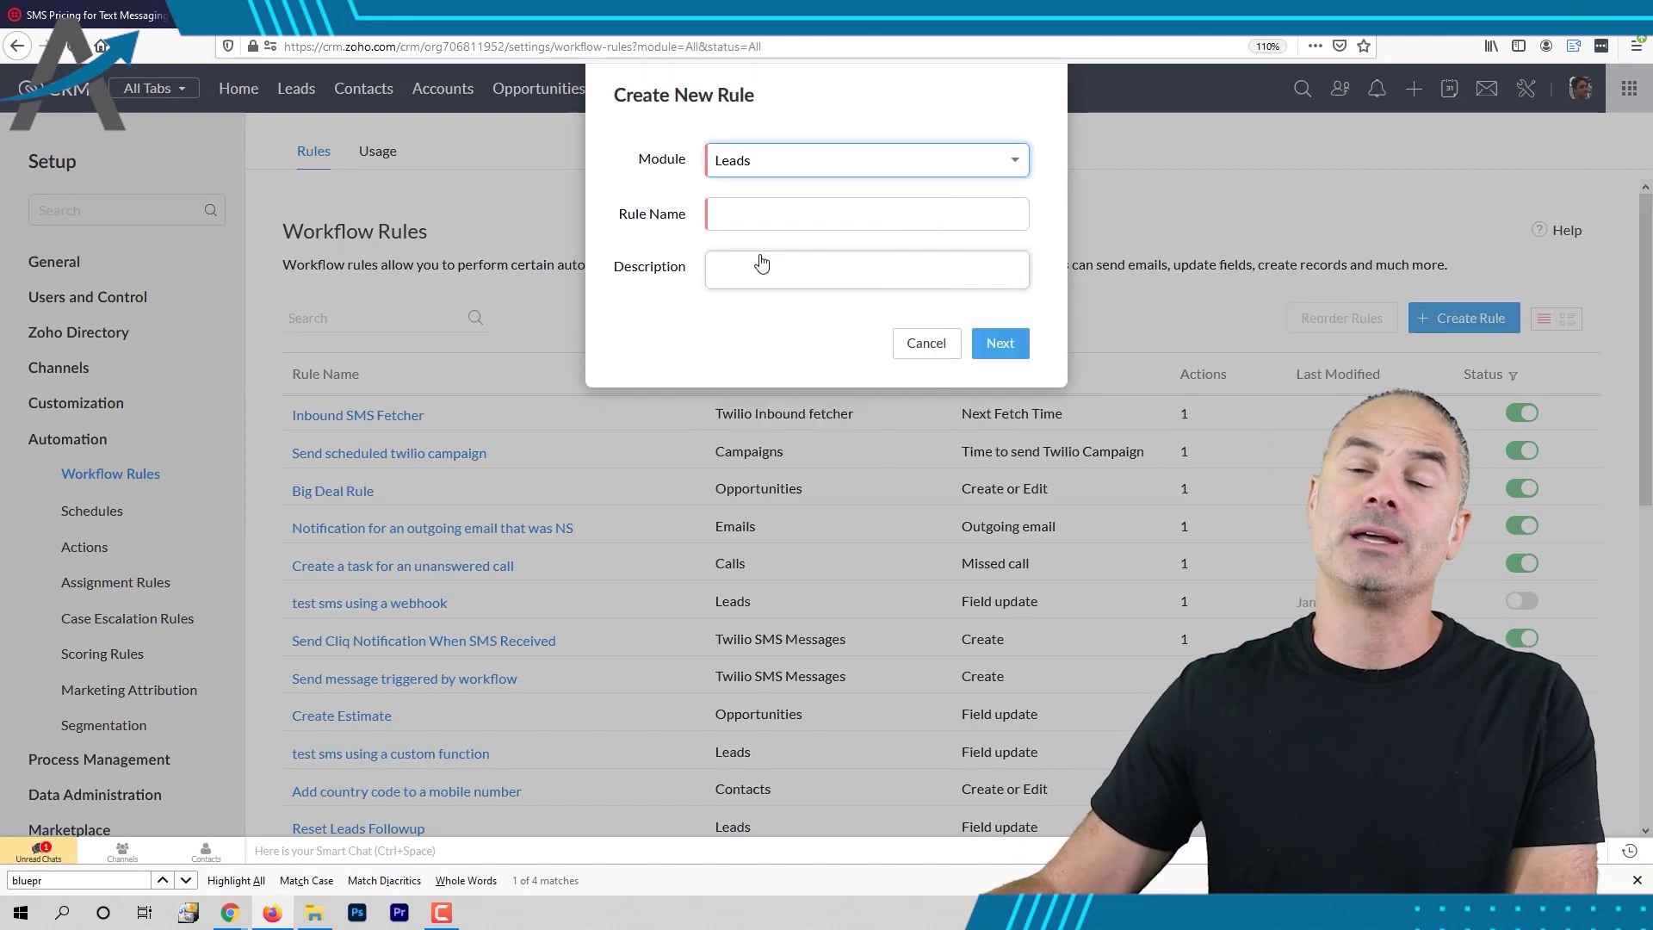
pyautogui.click(792, 218)
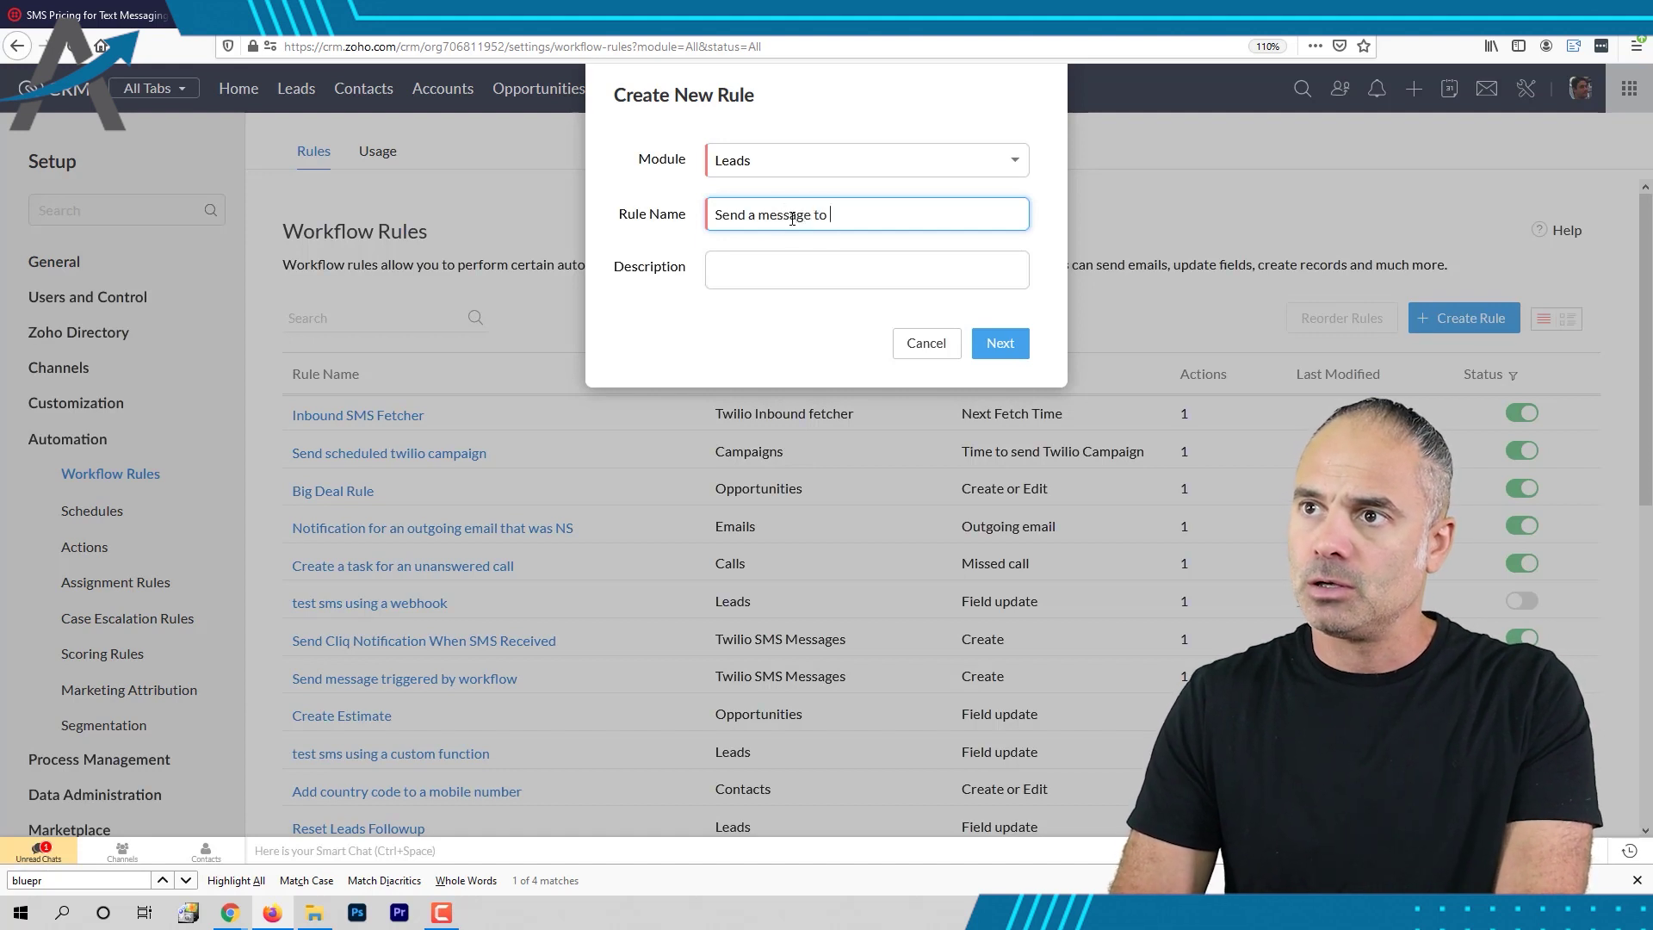
pyautogui.write('ad')
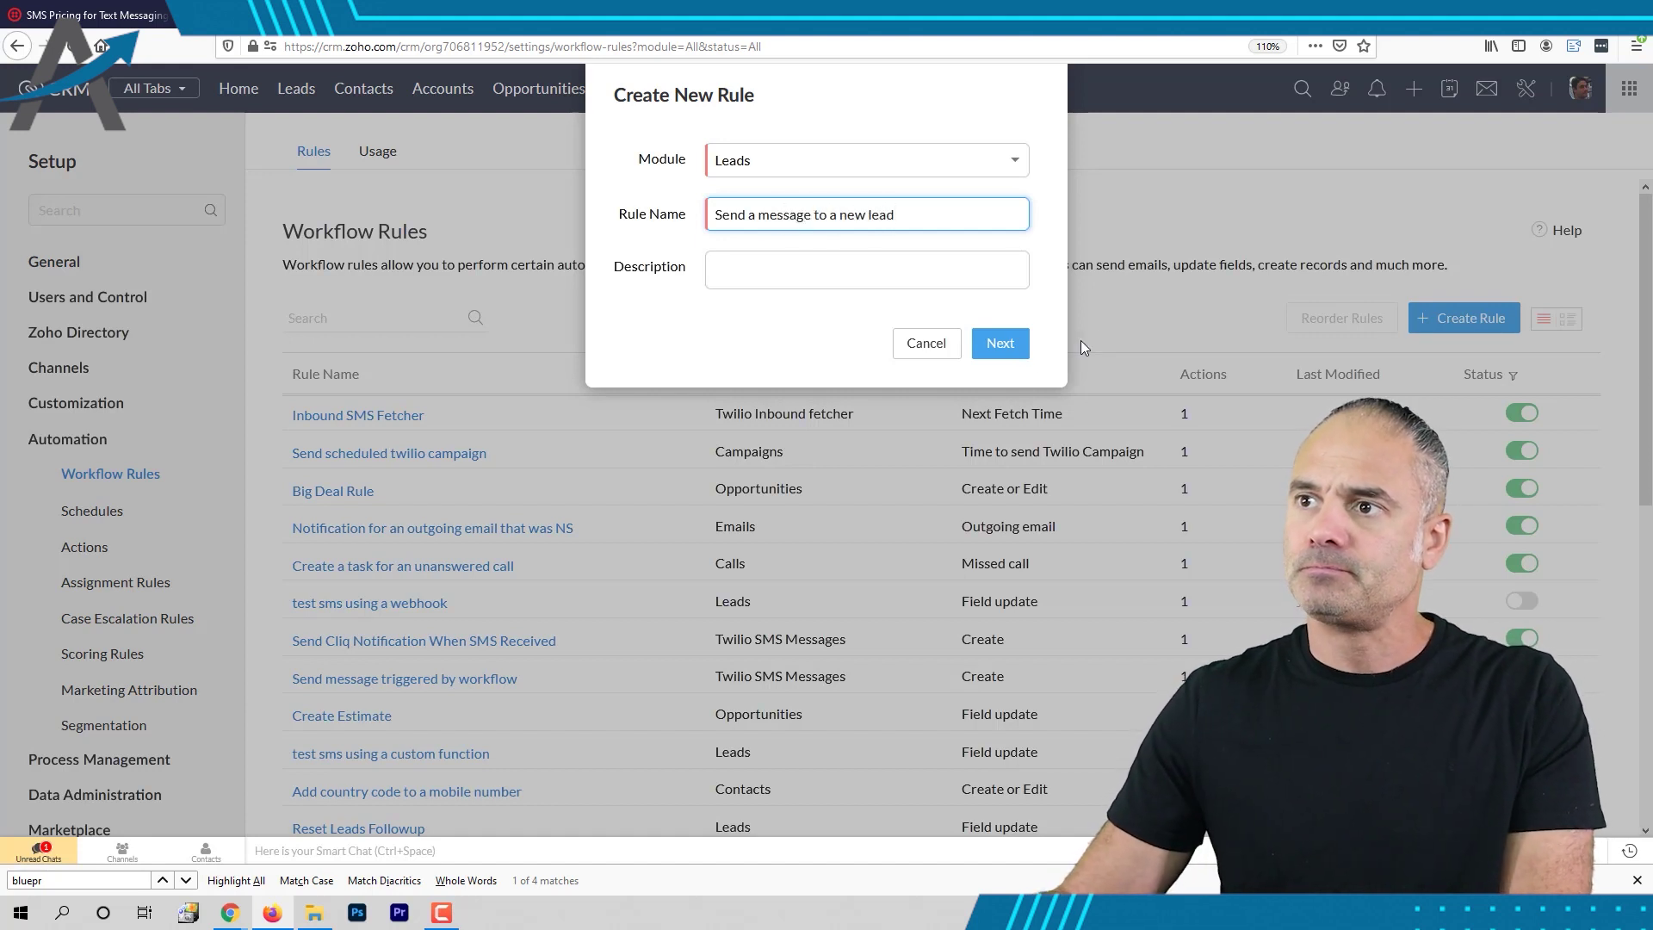
pyautogui.click(1001, 343)
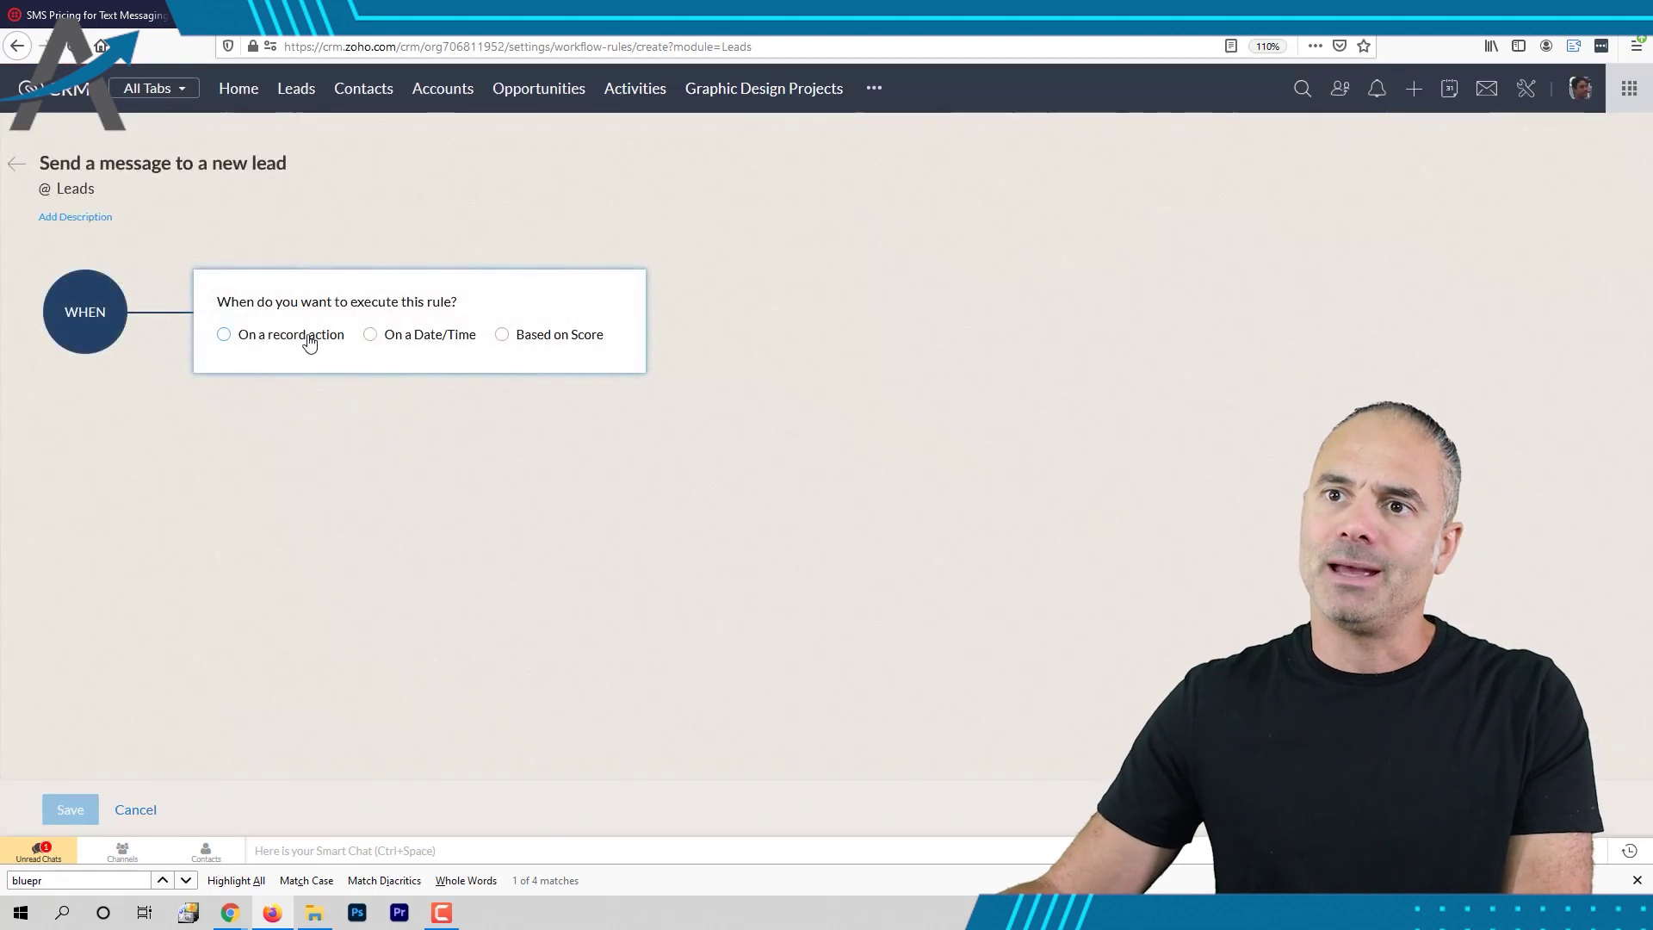
# Step: Trigger the rule on lead creation for all leads and add a Create Record instant action
pyautogui.click(244, 341)
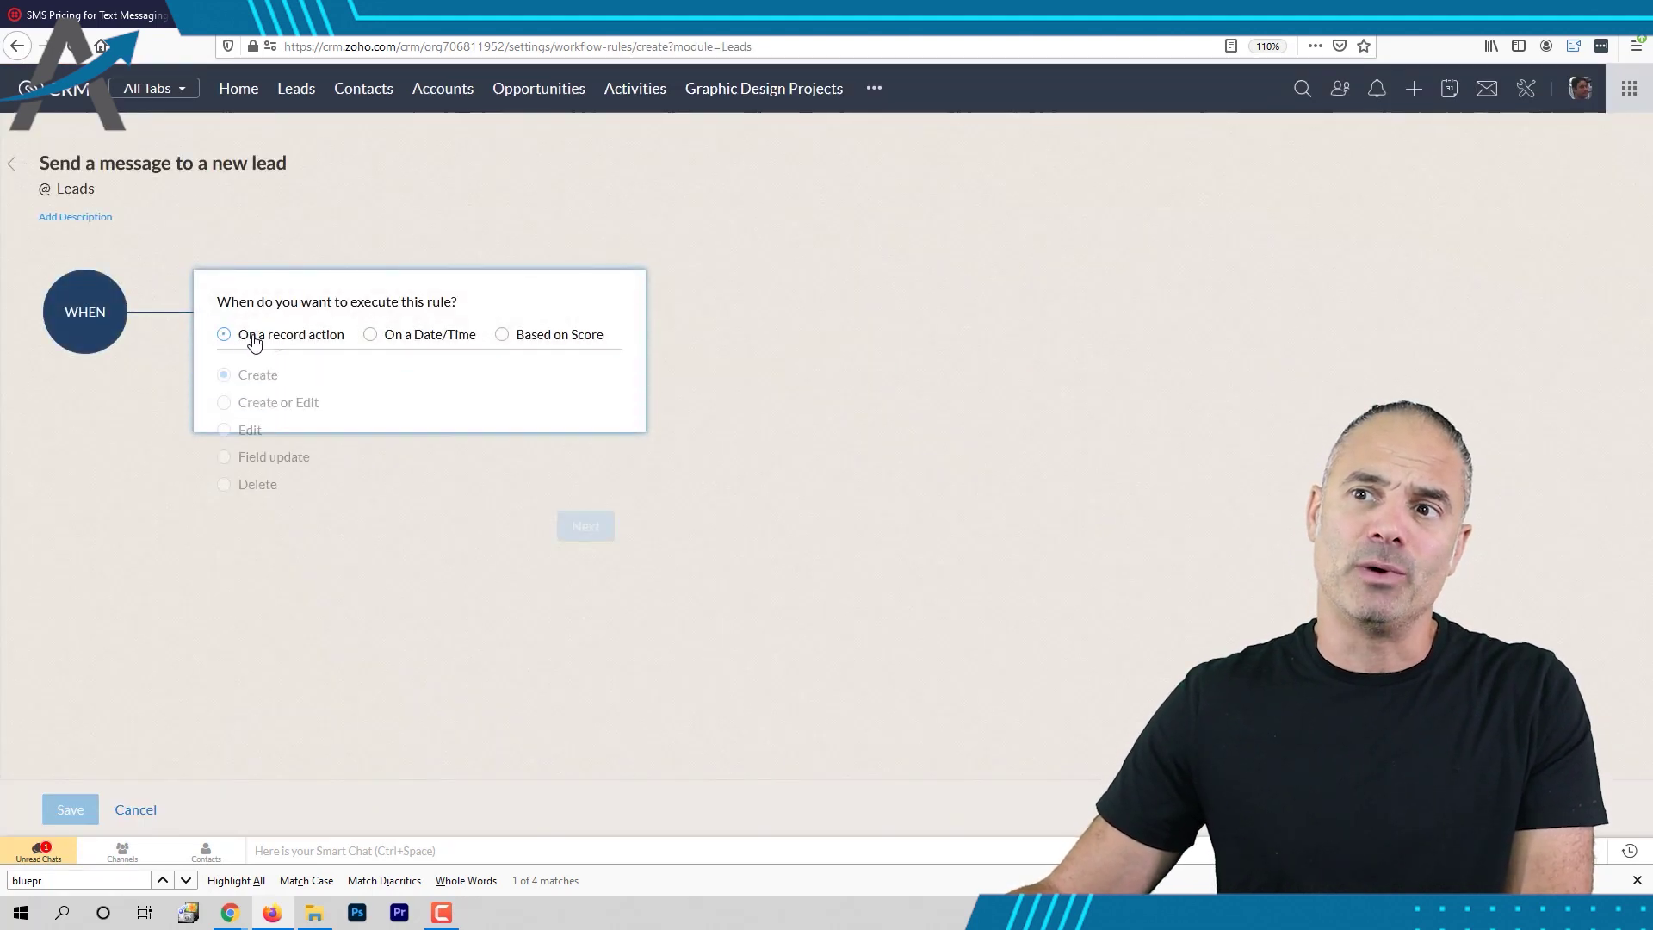
pyautogui.click(585, 523)
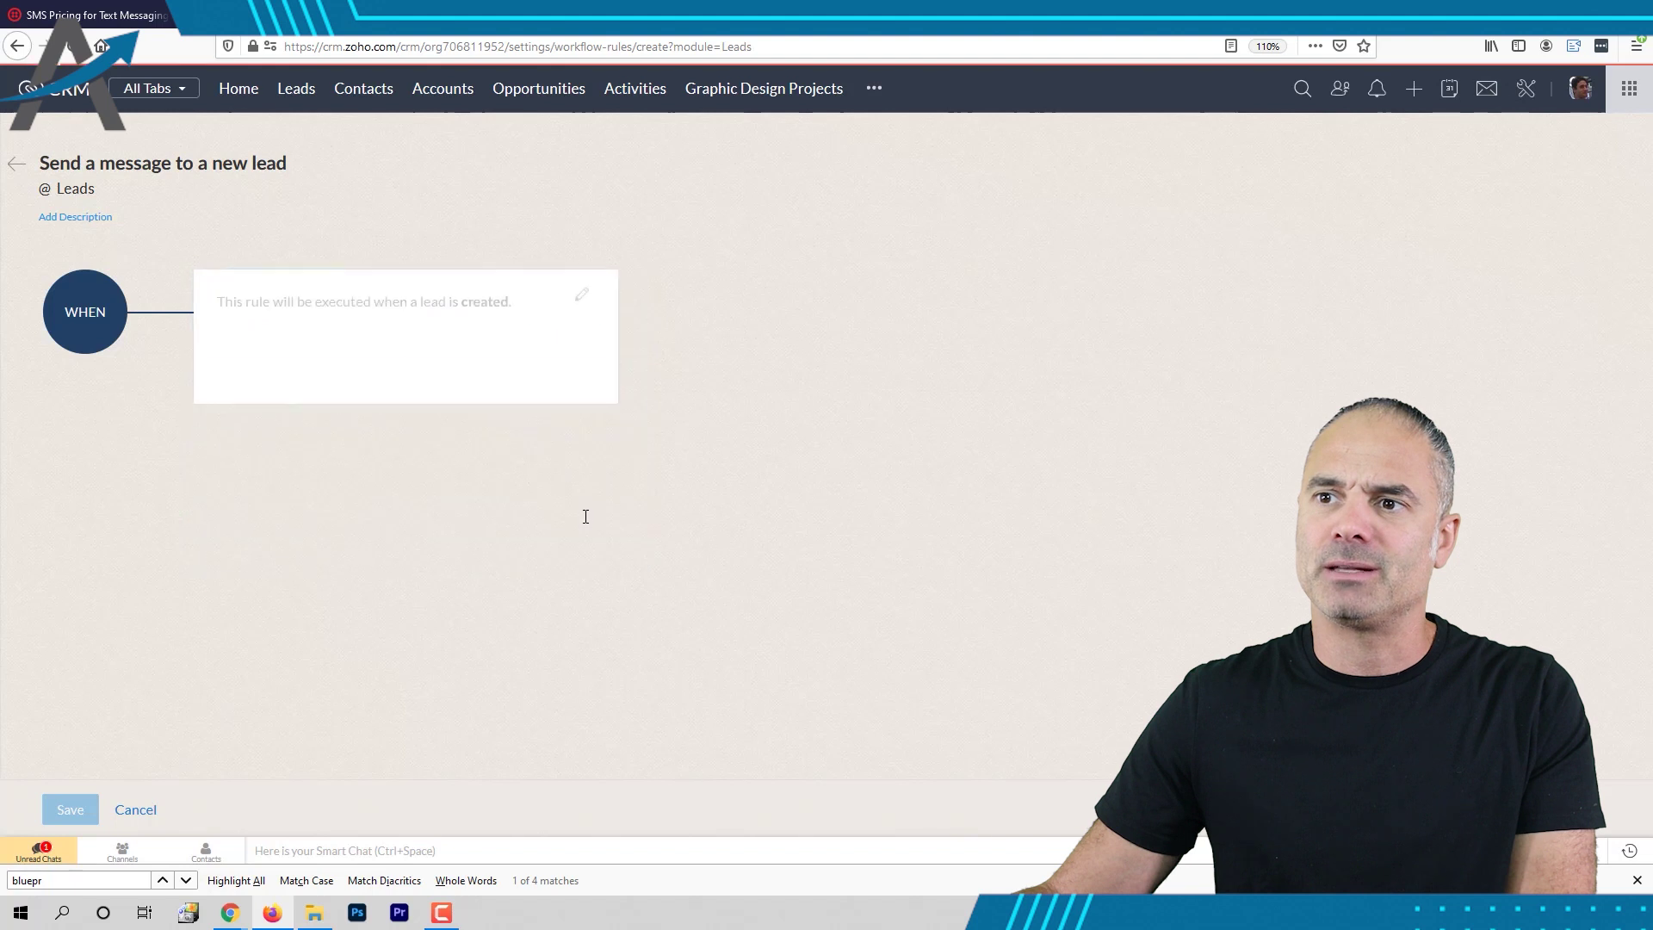
pyautogui.click(459, 484)
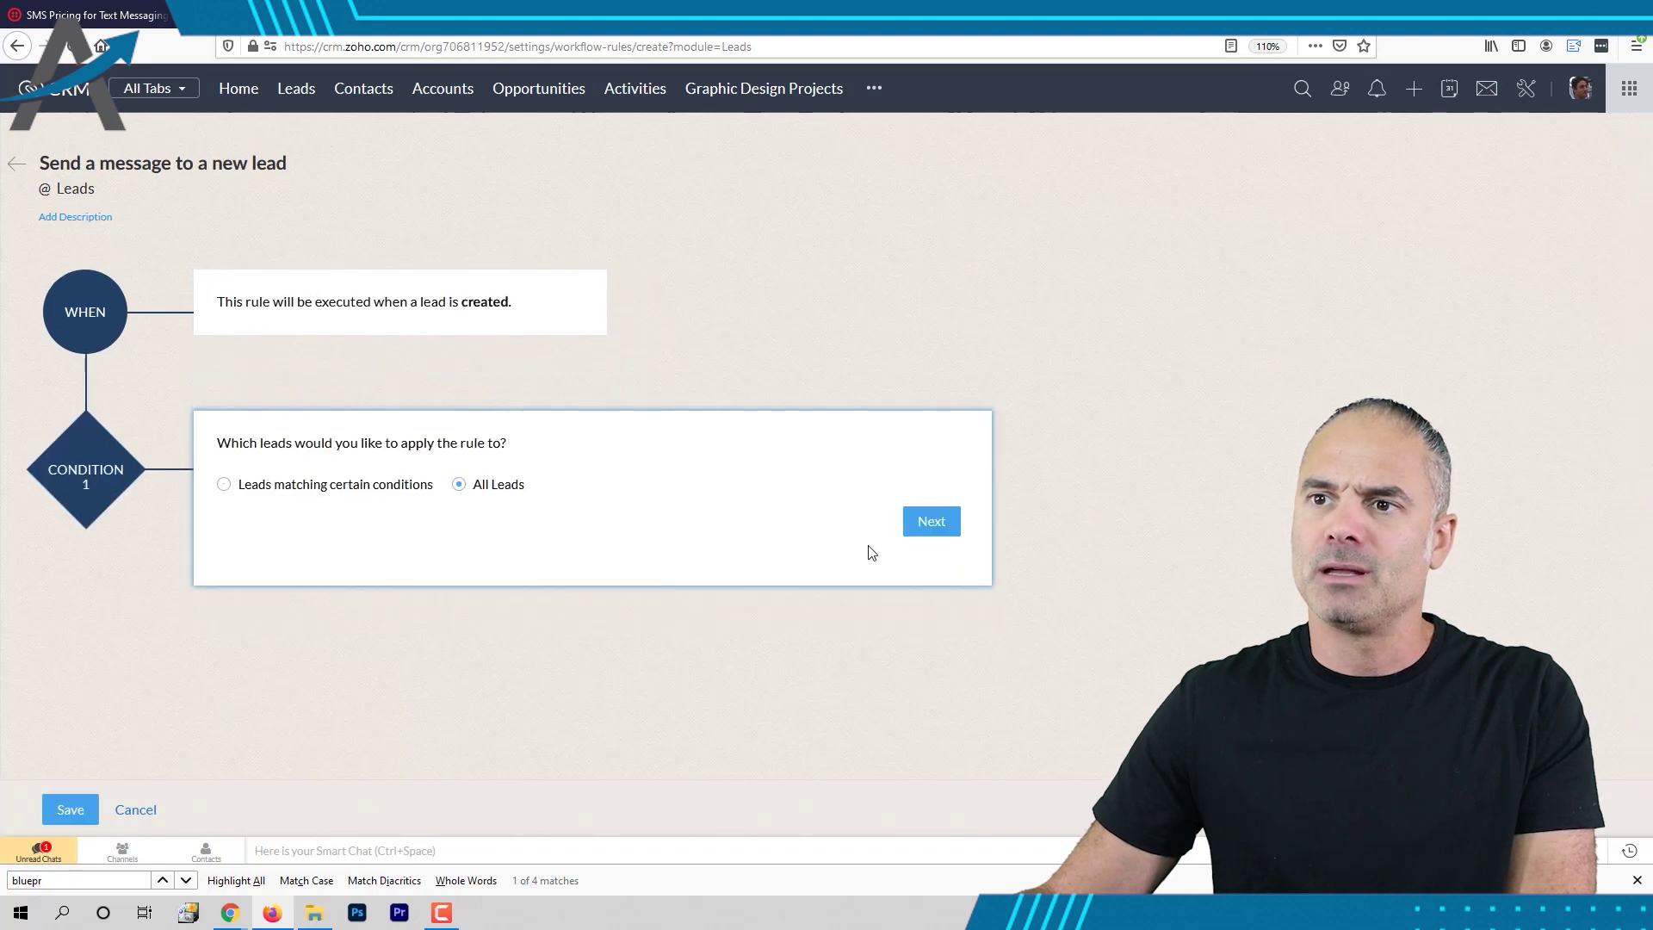
pyautogui.click(933, 522)
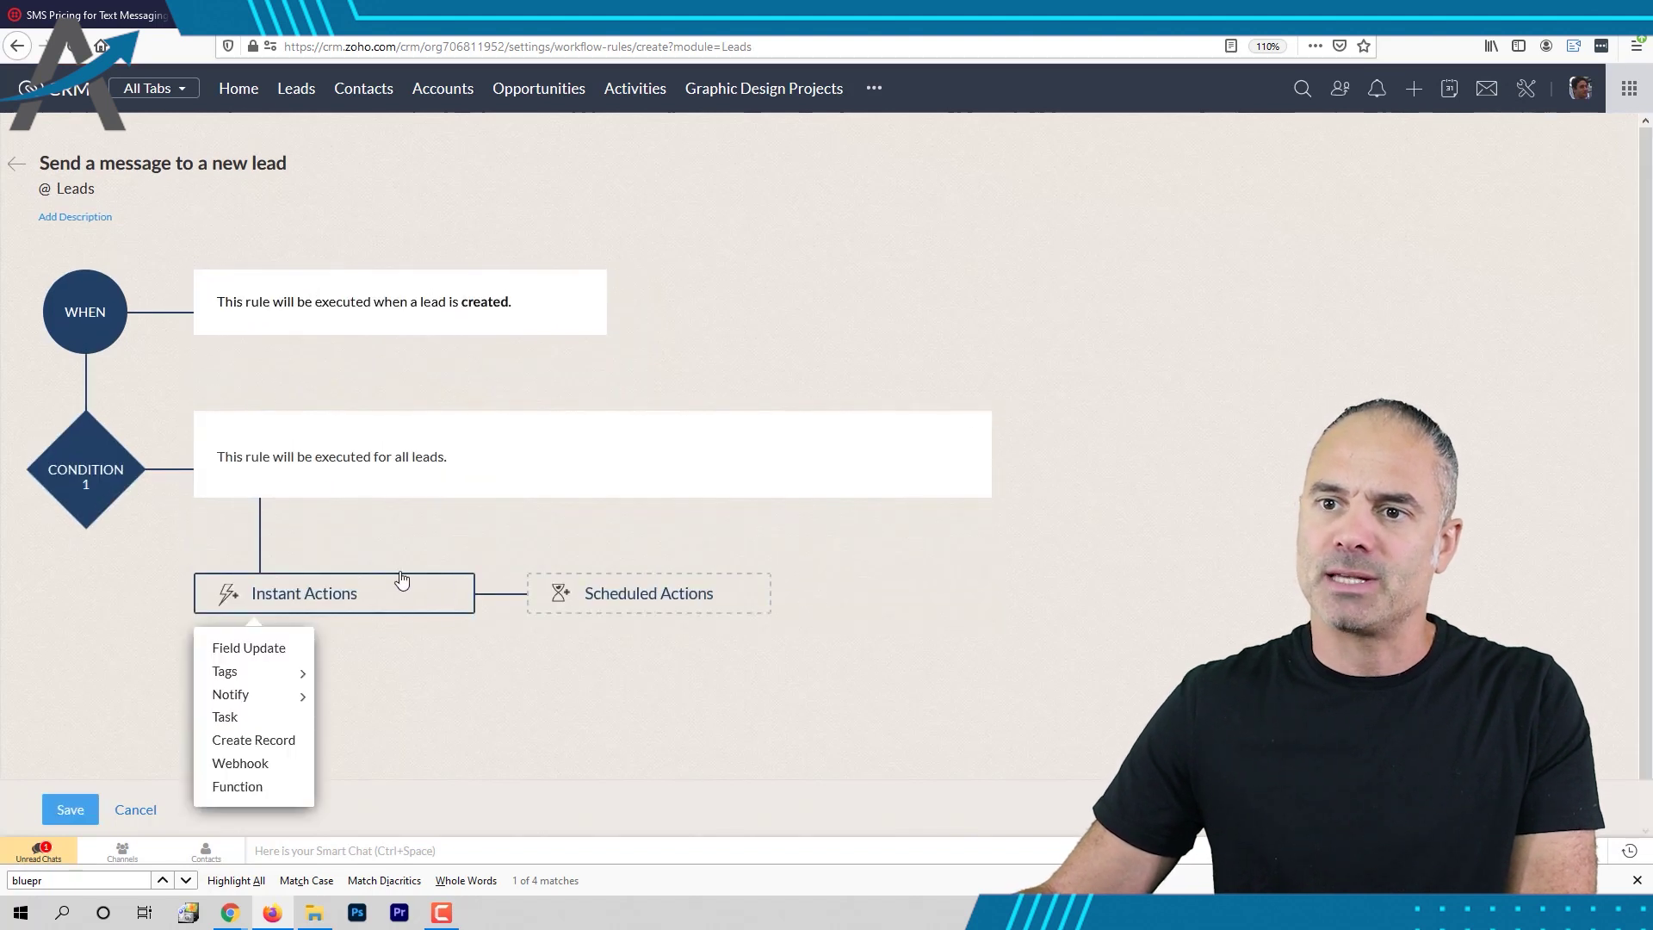
pyautogui.click(274, 744)
# Step: Set the Create Record action's record type to Twilio SMS Messages via an 'sms' search
pyautogui.click(809, 159)
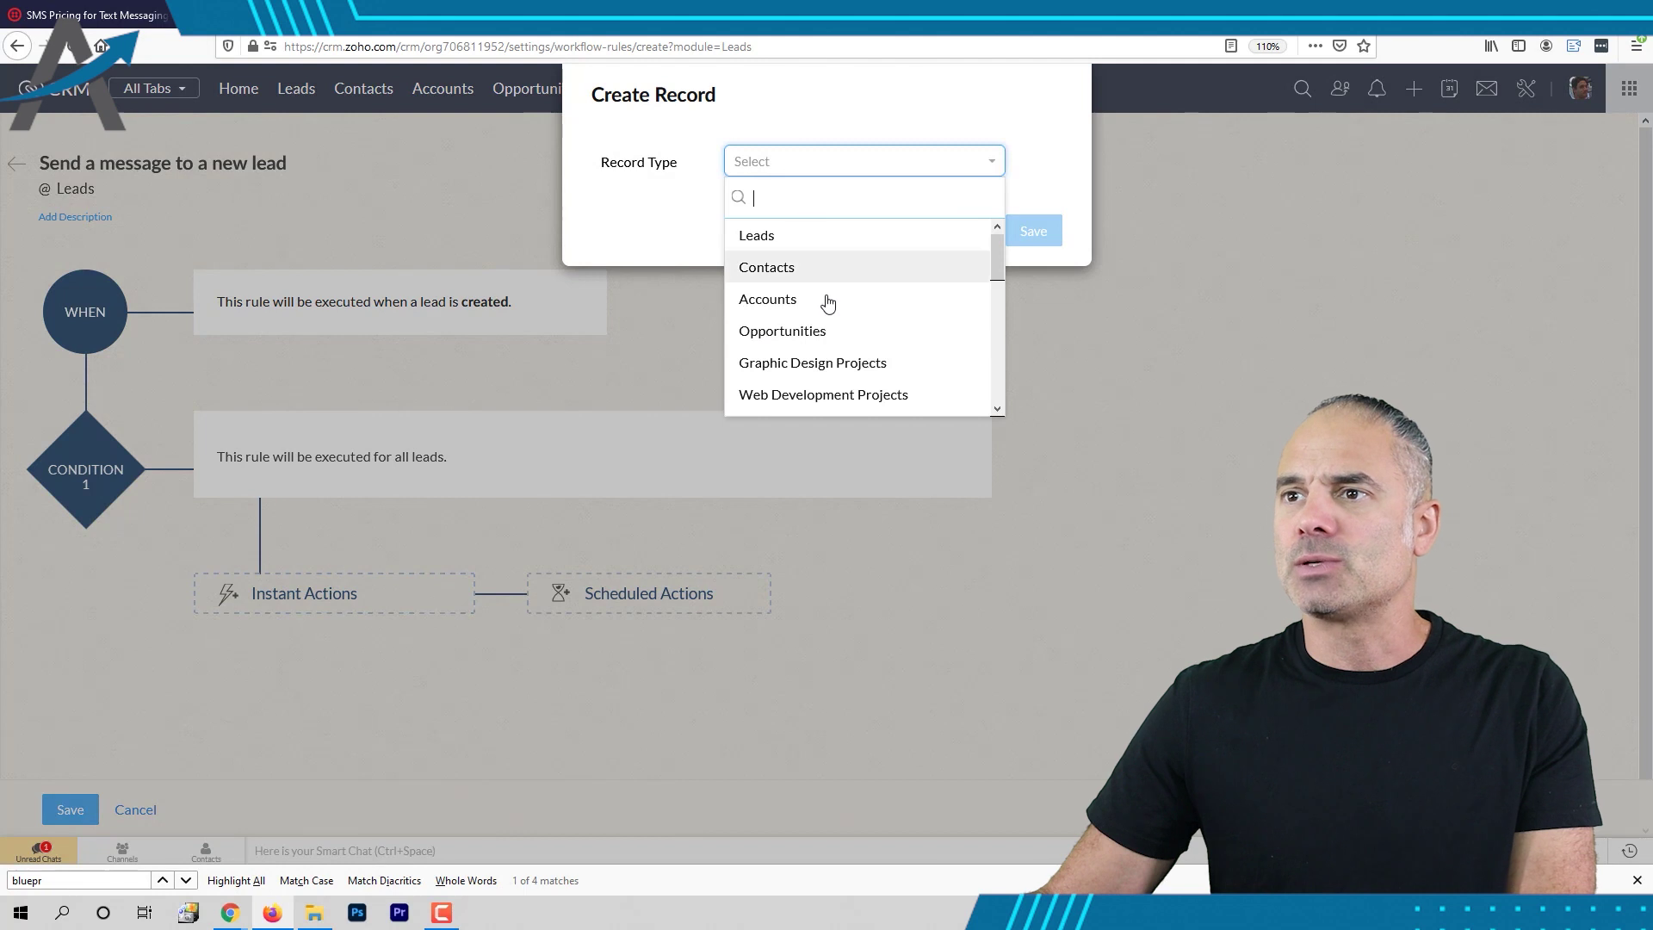
pyautogui.scroll(-1, 887, 331)
pyautogui.write('sms')
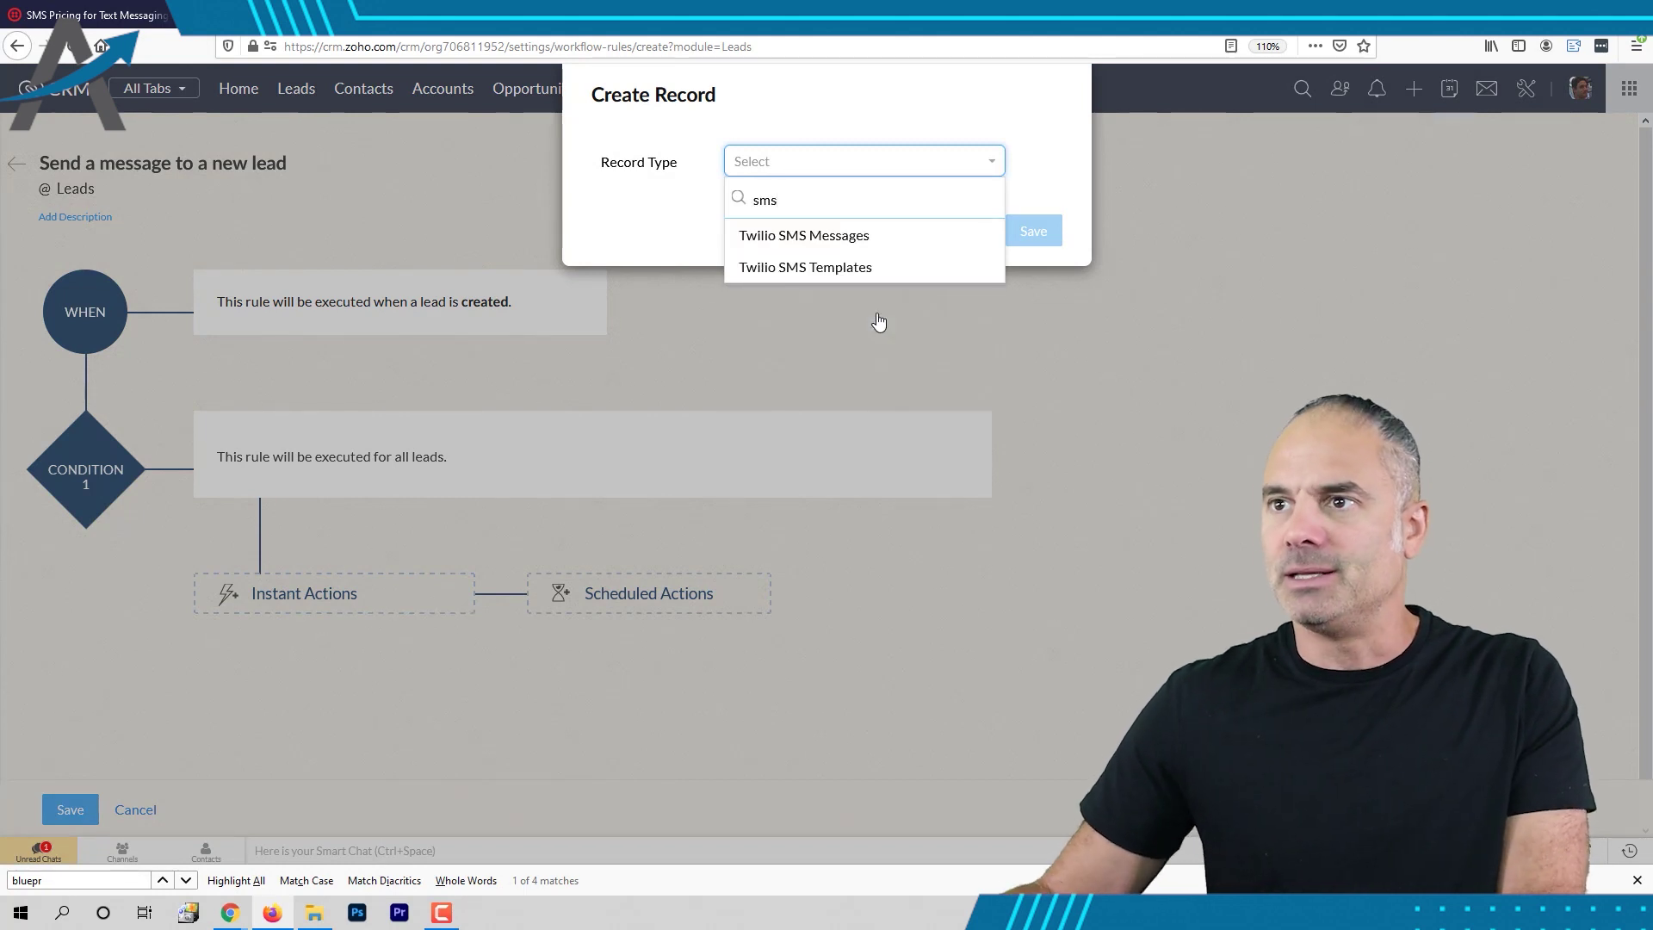
pyautogui.click(885, 240)
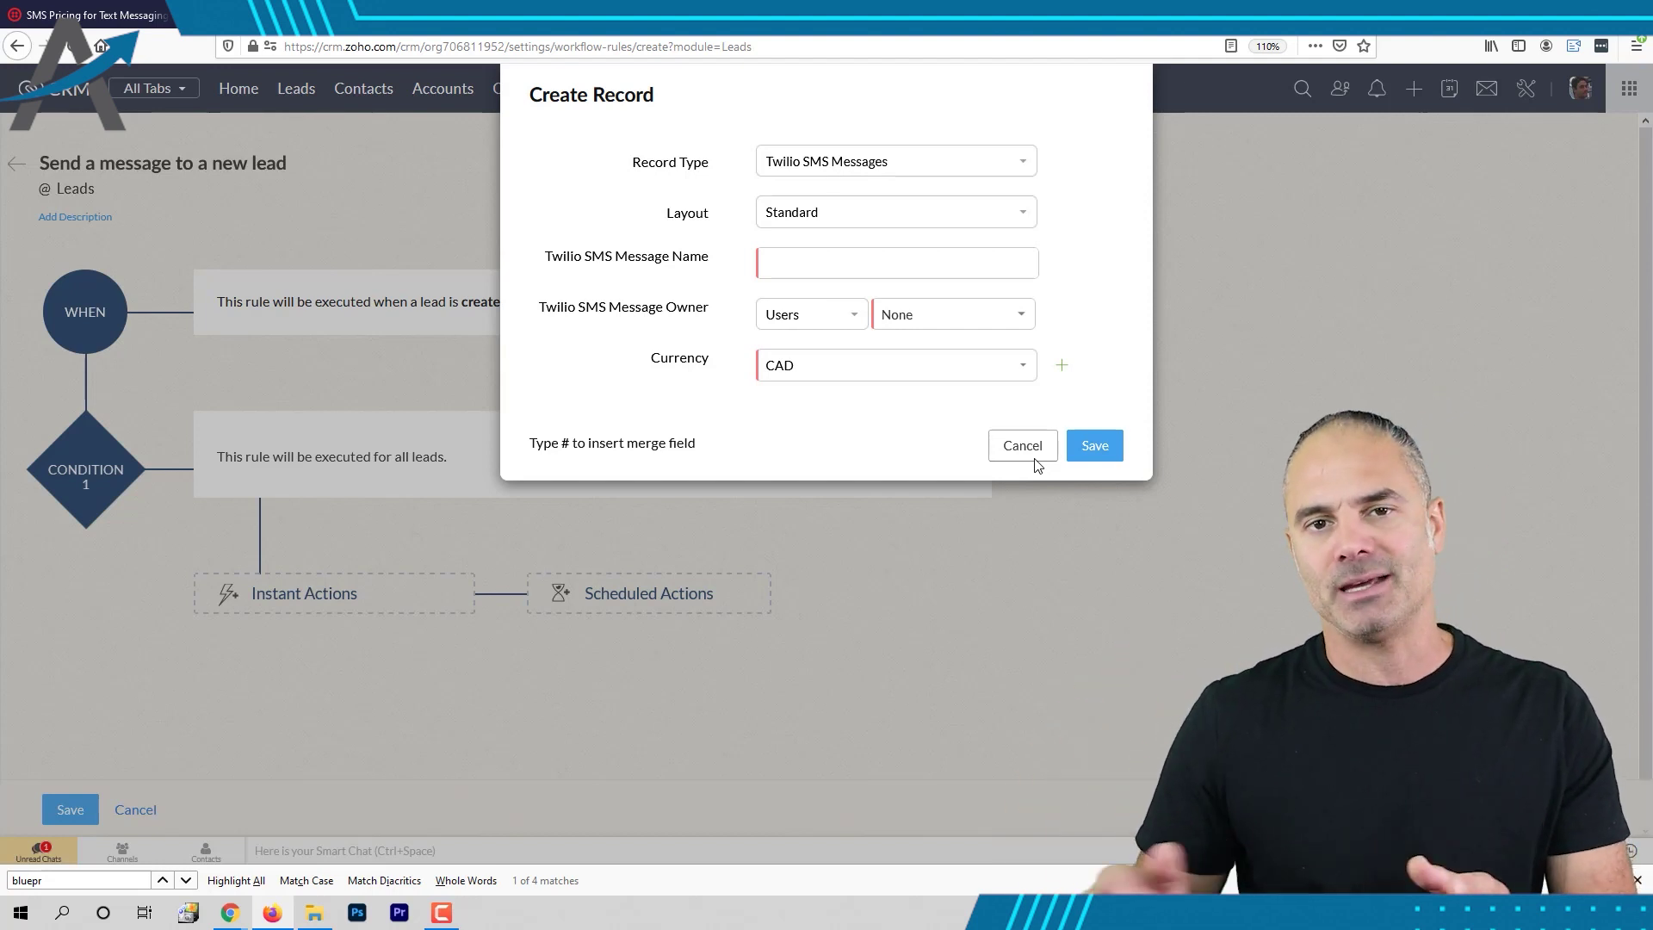
# Step: Open a new Firefox tab showing the start page with Zoho top sites
pyautogui.click(797, 17)
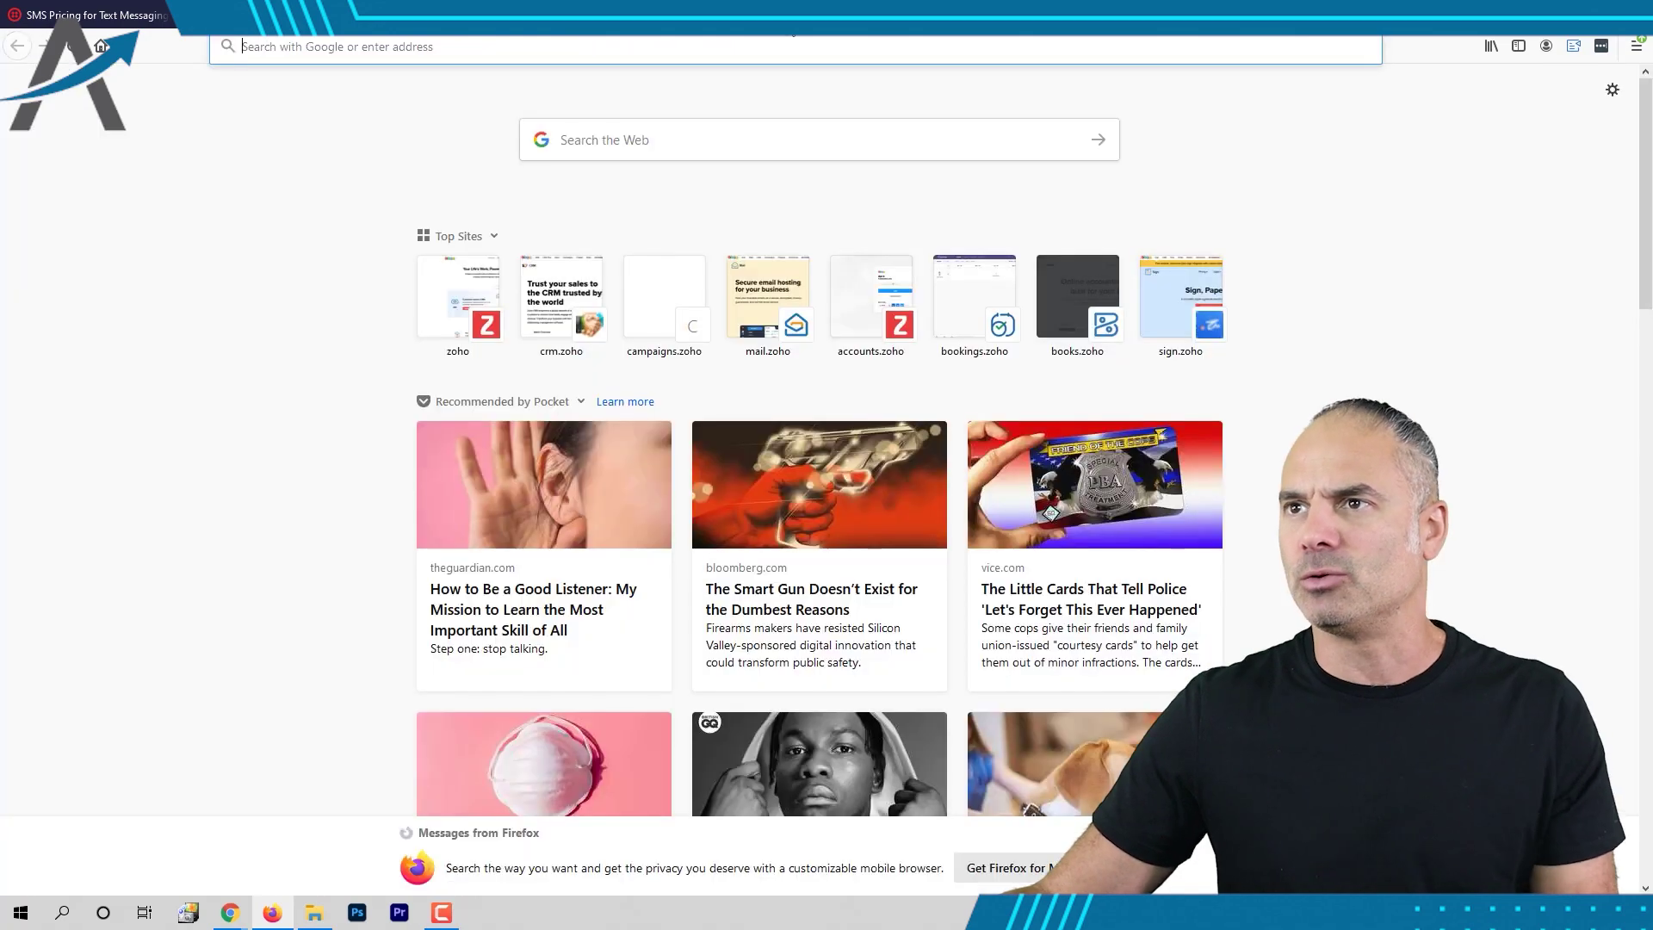